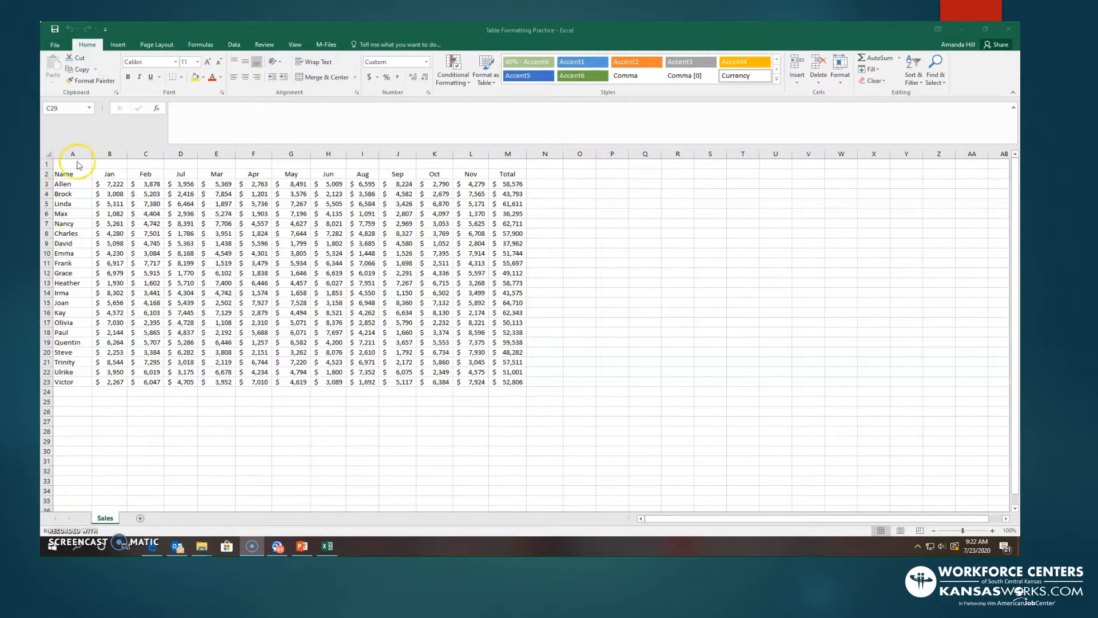
- Format the sales data in A2:M23 as a table with headers using Table Style Medium 7
drag(54, 173, 514, 382)
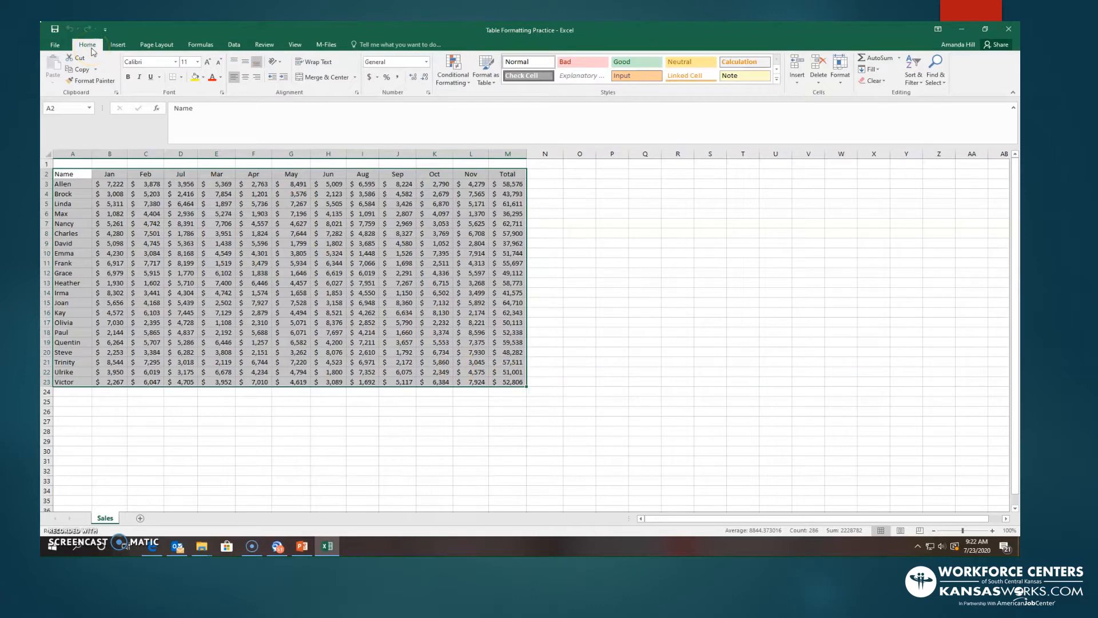
click(603, 84)
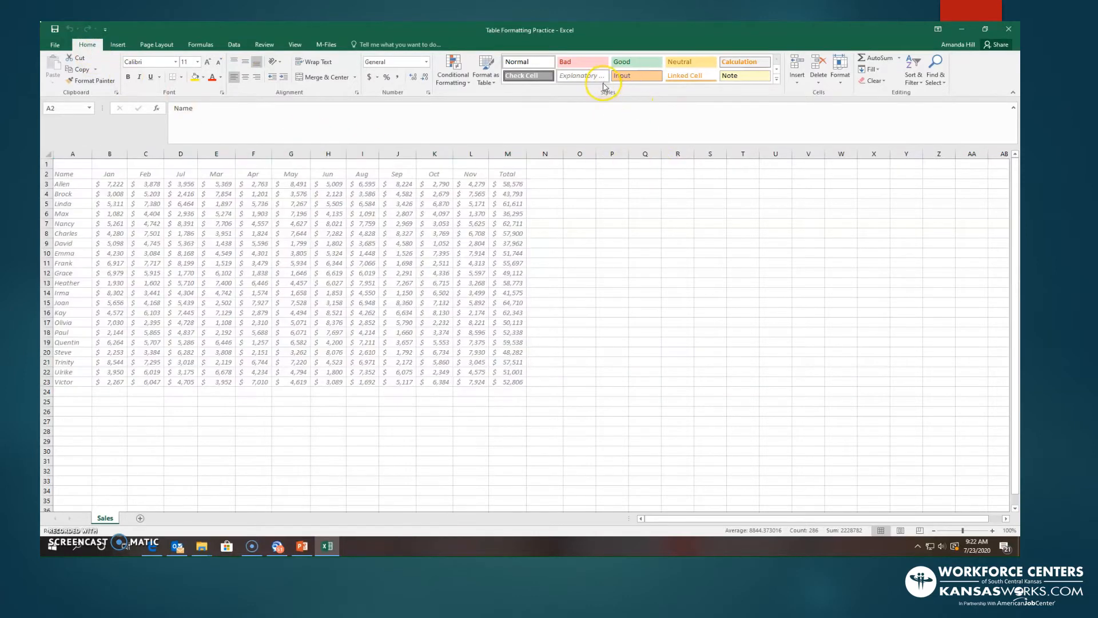
click(485, 66)
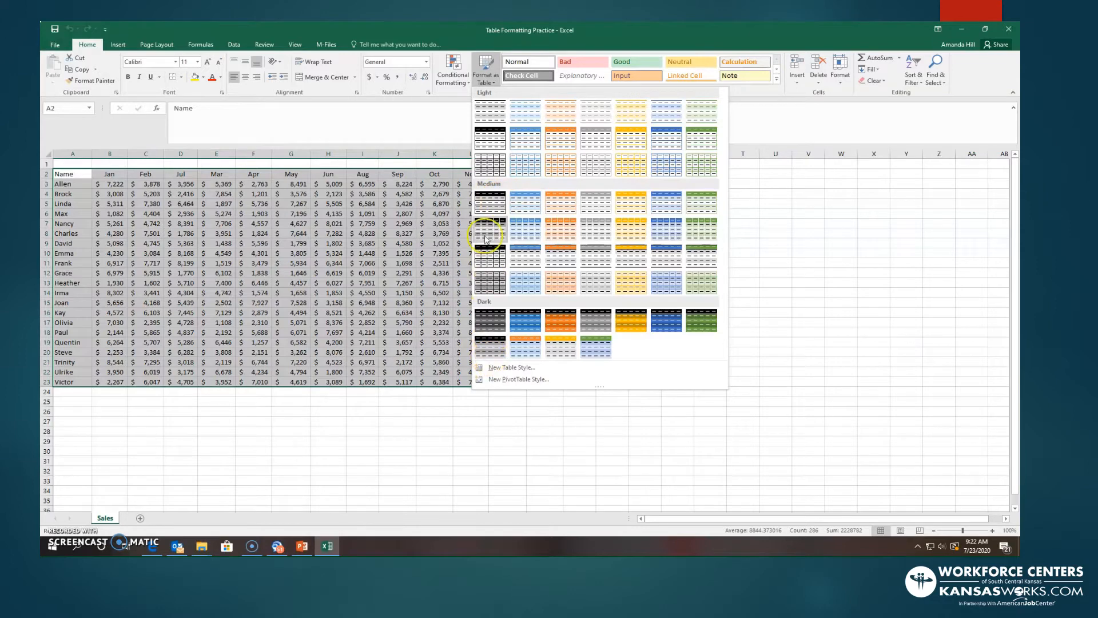
click(703, 215)
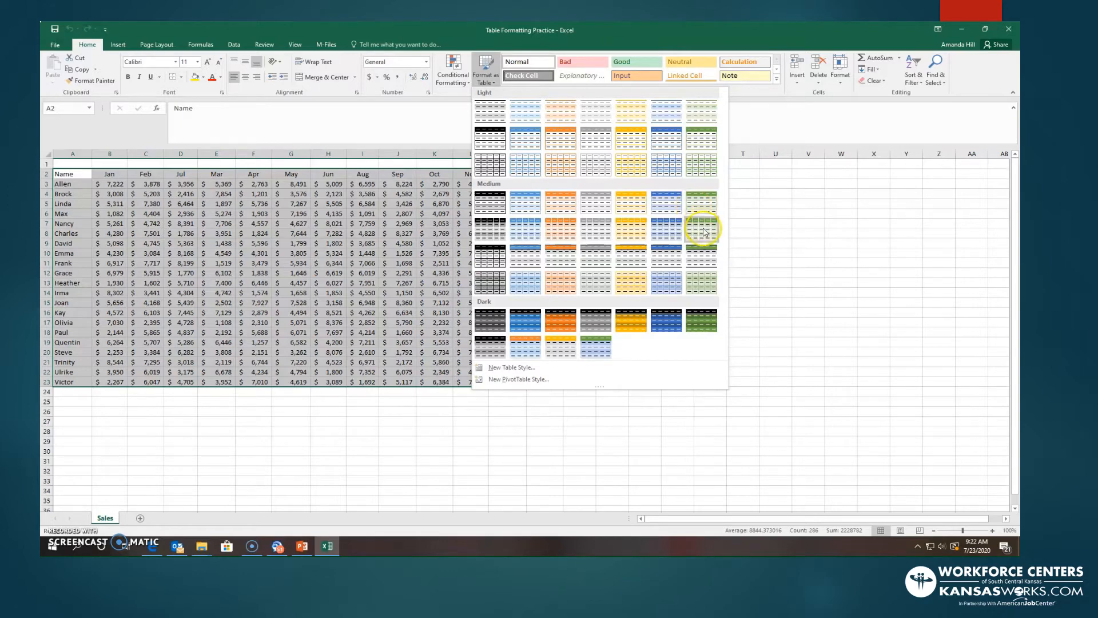
click(703, 199)
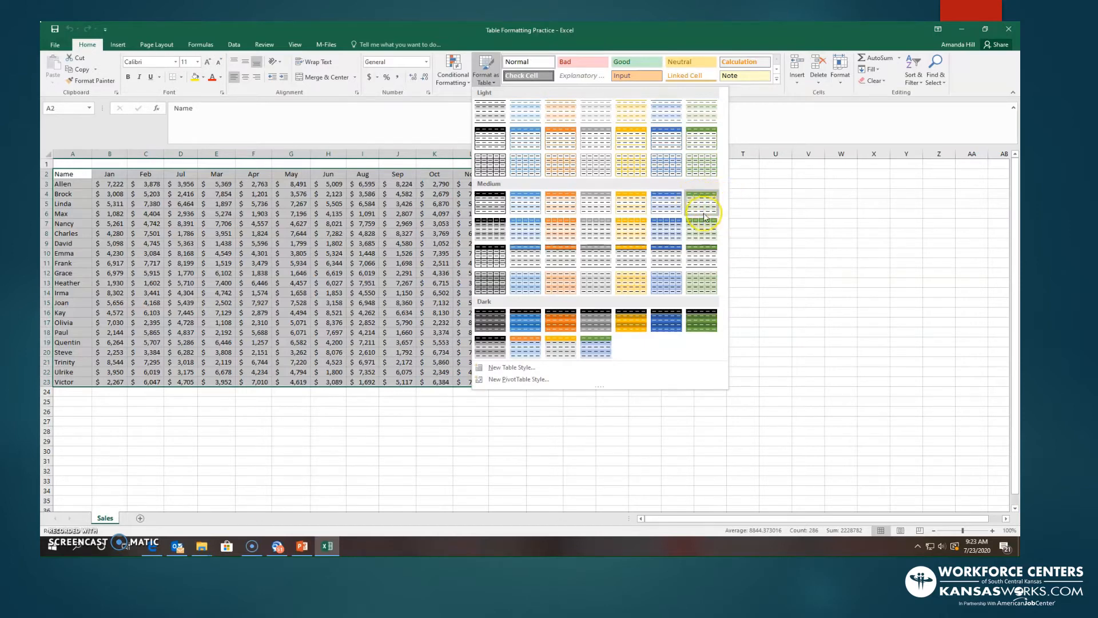
click(703, 215)
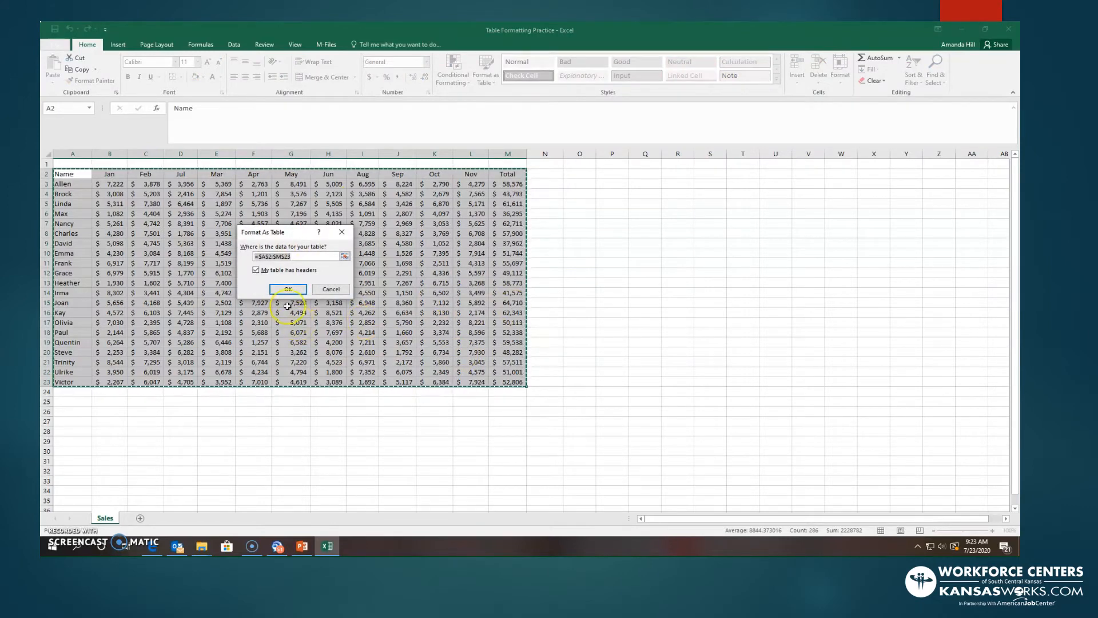
click(287, 289)
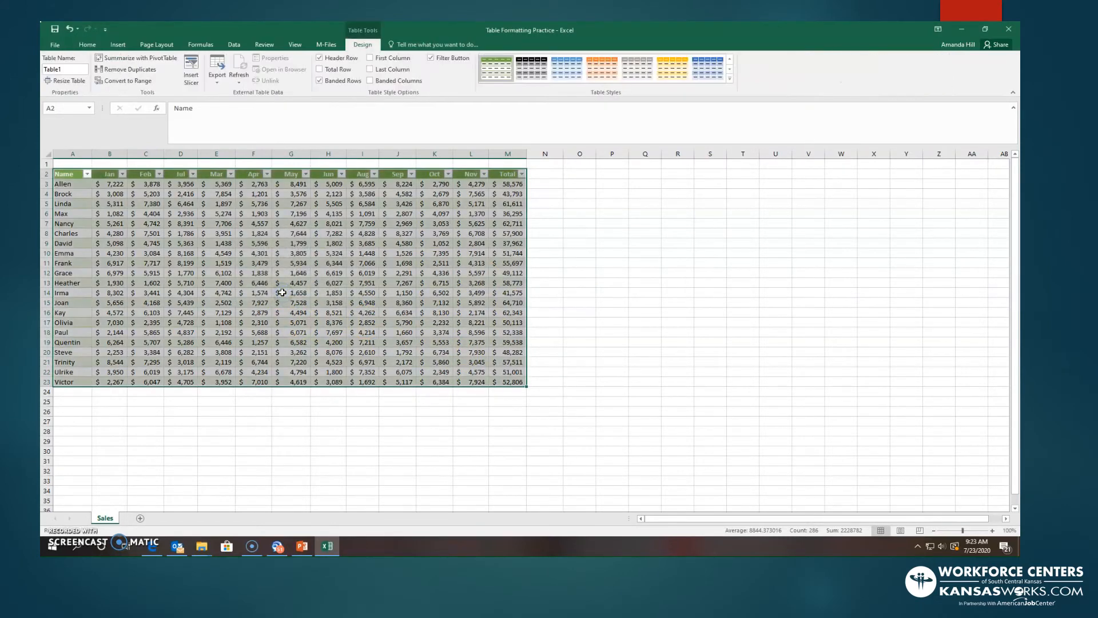
click(579, 282)
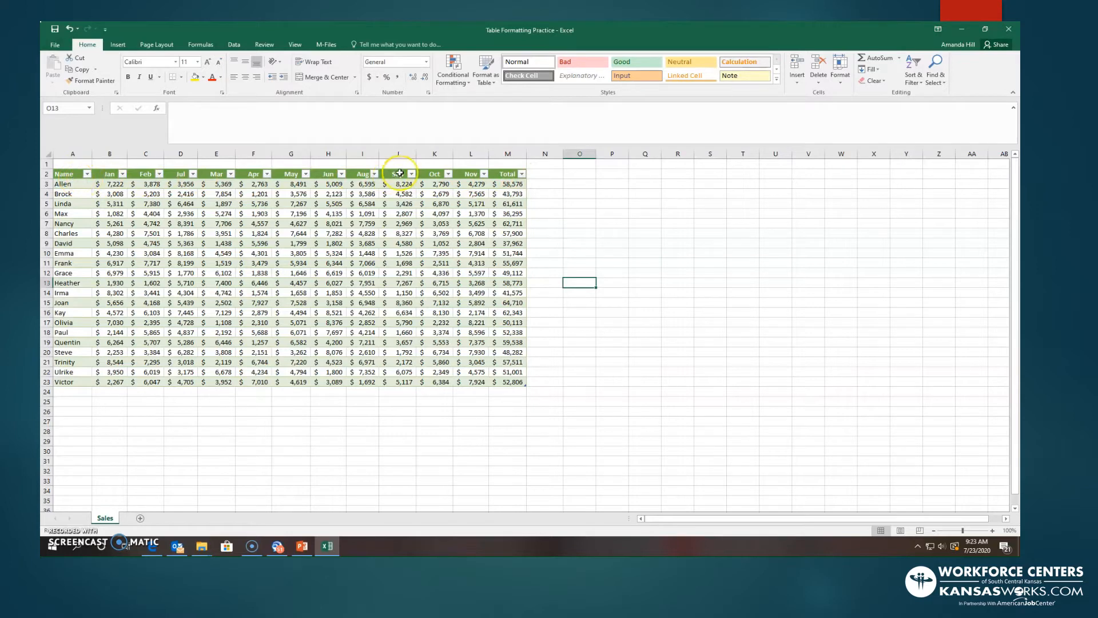
- Filter the Total column to its top 10 items and undo the filter
click(522, 176)
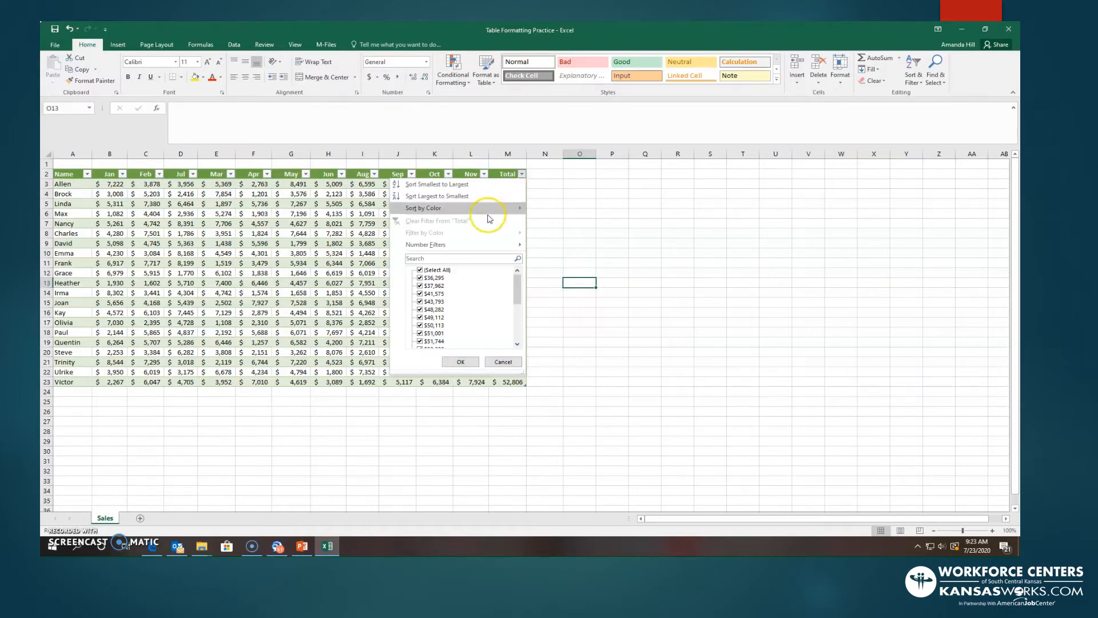
click(466, 244)
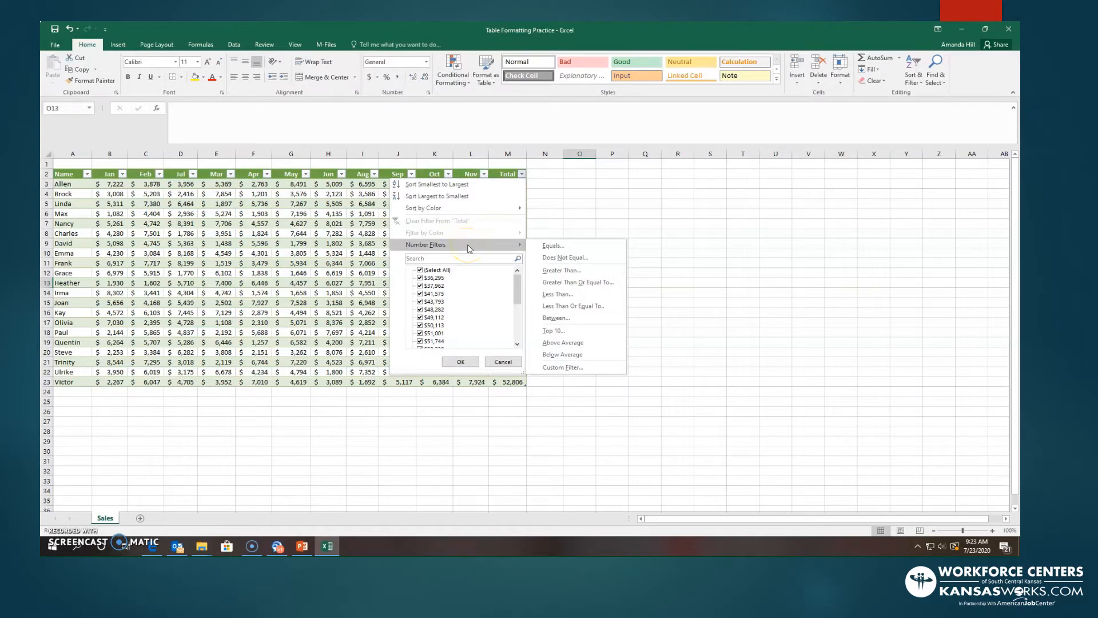
click(569, 332)
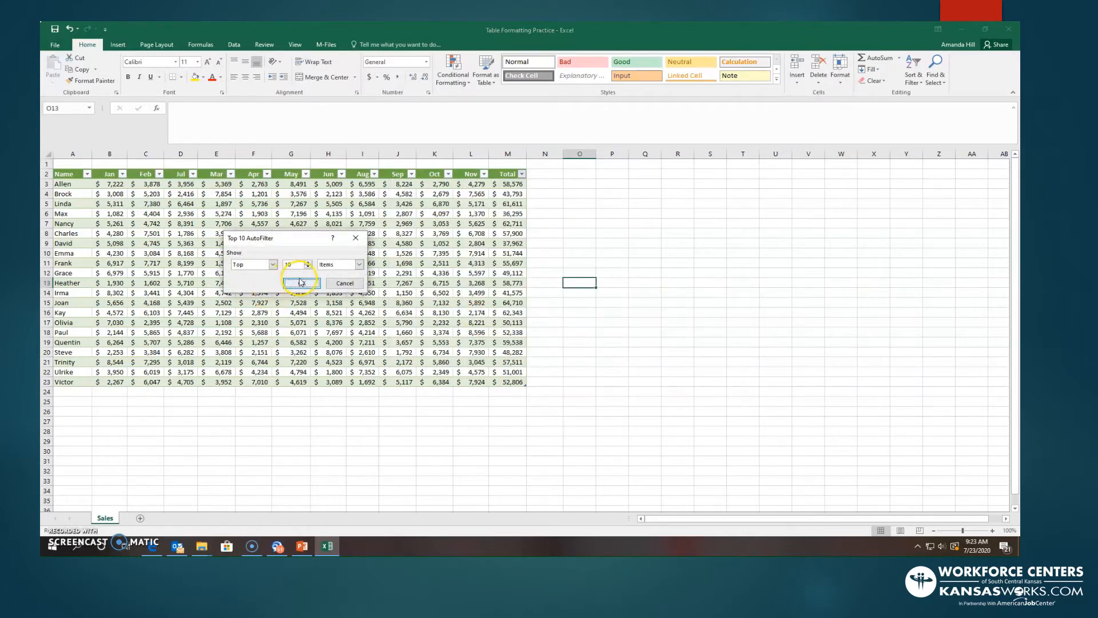
click(301, 283)
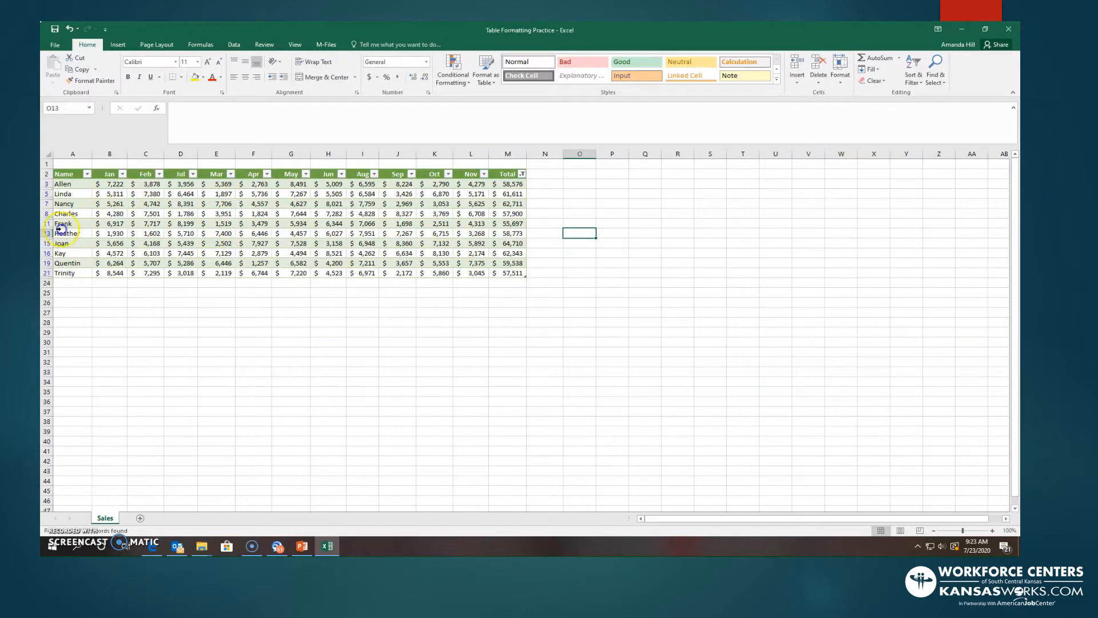
click(70, 29)
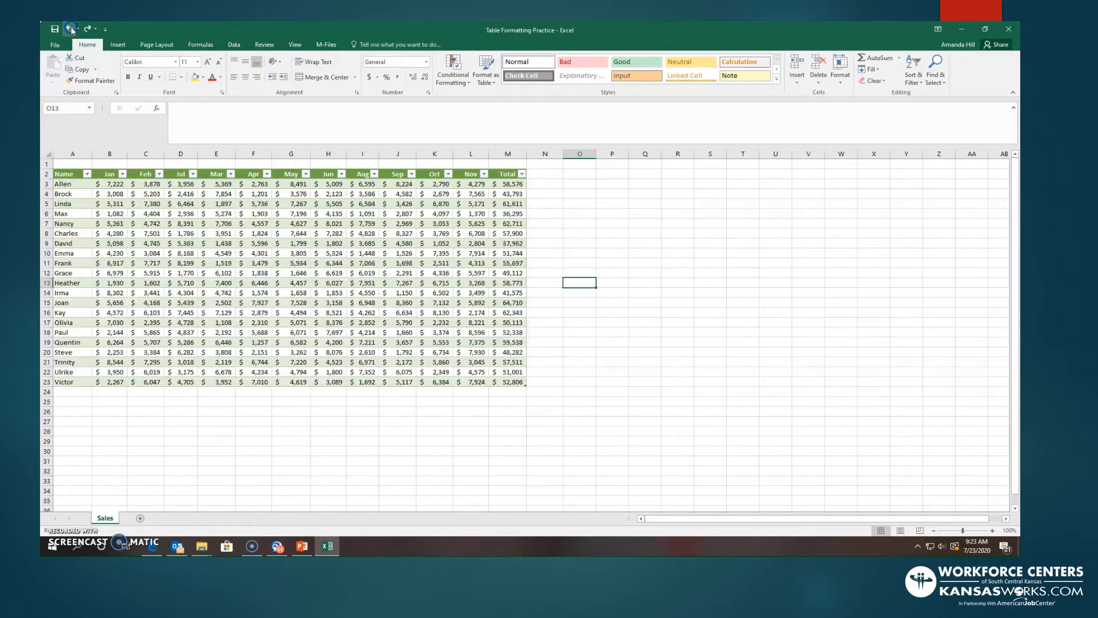
click(583, 281)
- Filter the Apr column to above-average values and undo the filter
click(266, 177)
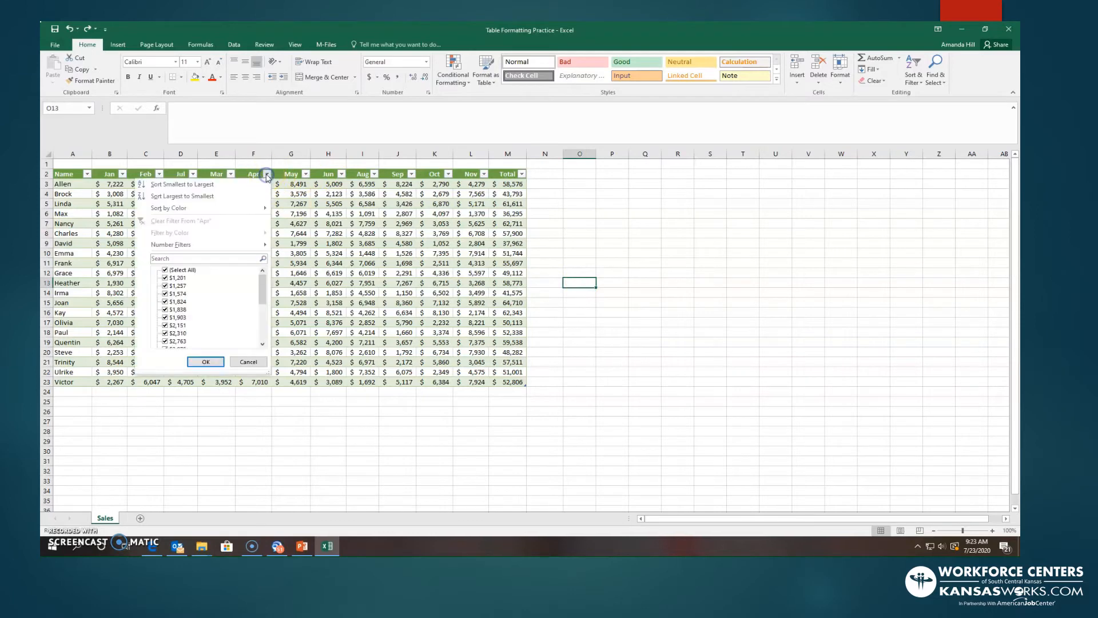
mouse_move(226, 251)
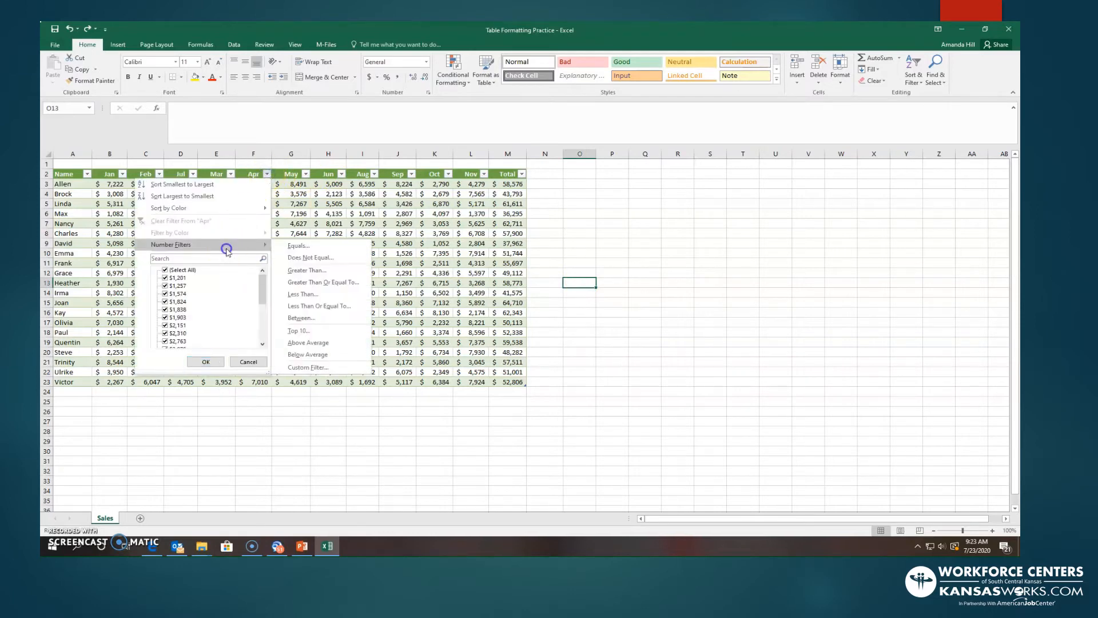
click(343, 344)
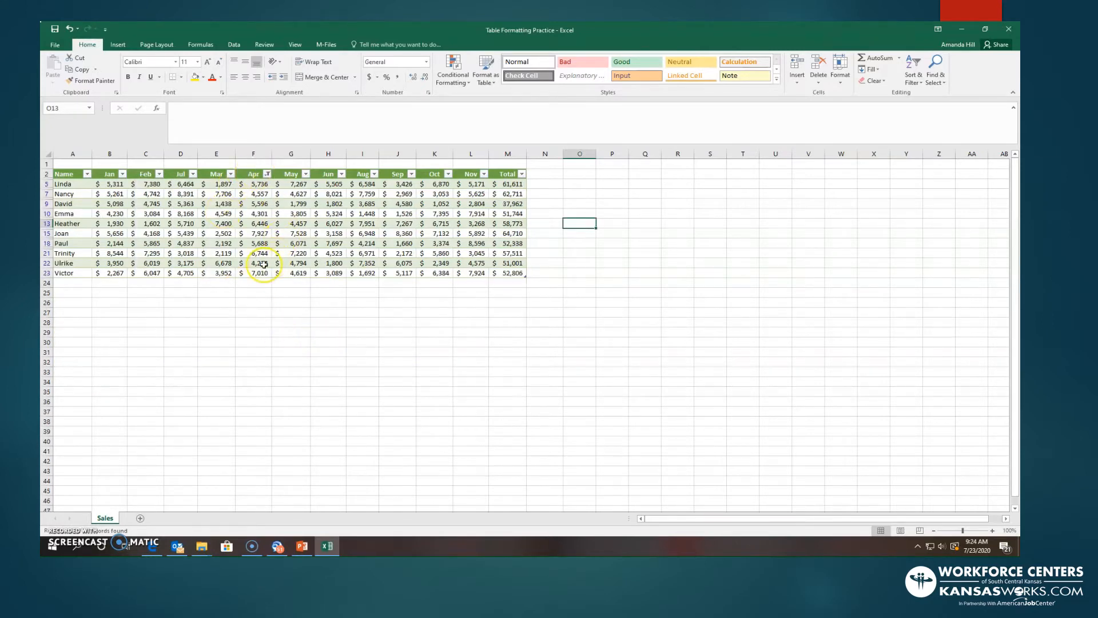
click(66, 28)
- Sort the table by the Name column from A to Z, and reverse the order to Z to A
click(87, 174)
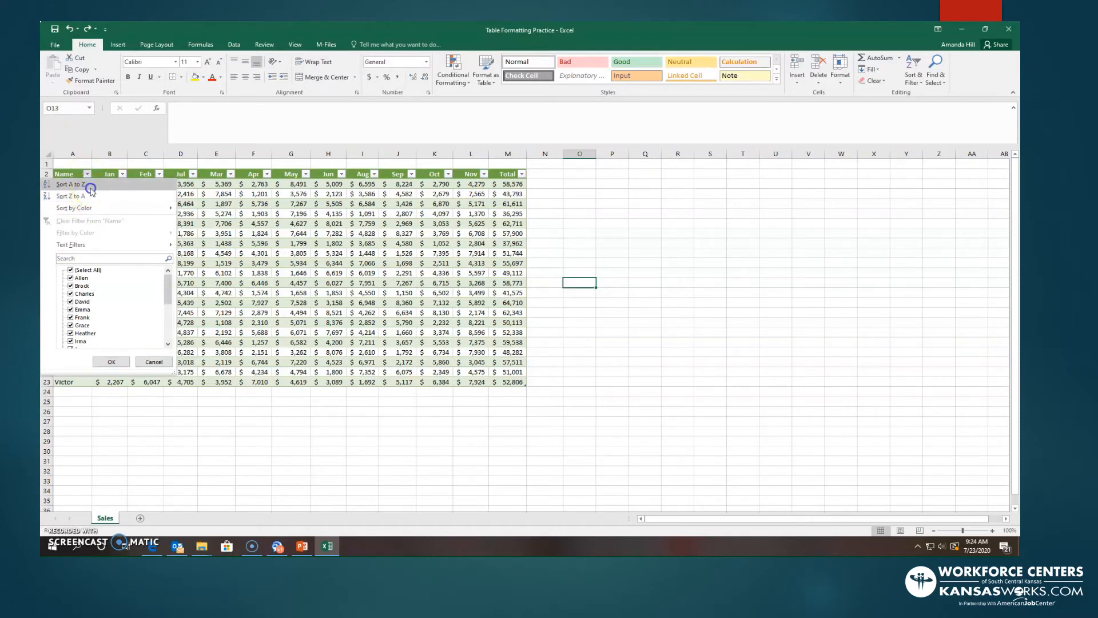
click(83, 184)
click(88, 175)
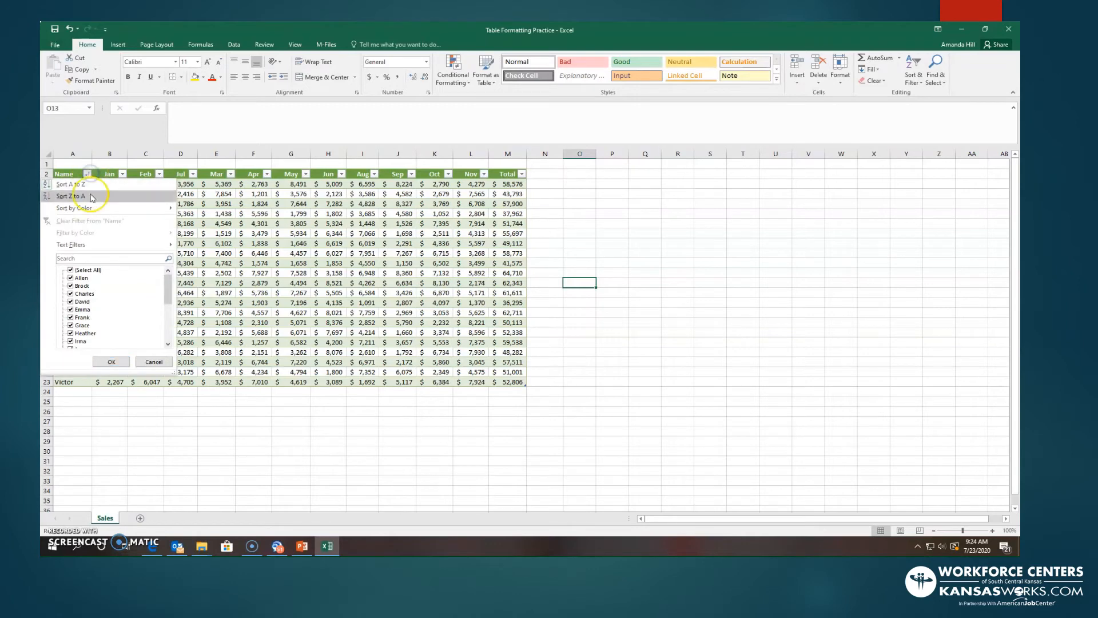
click(84, 196)
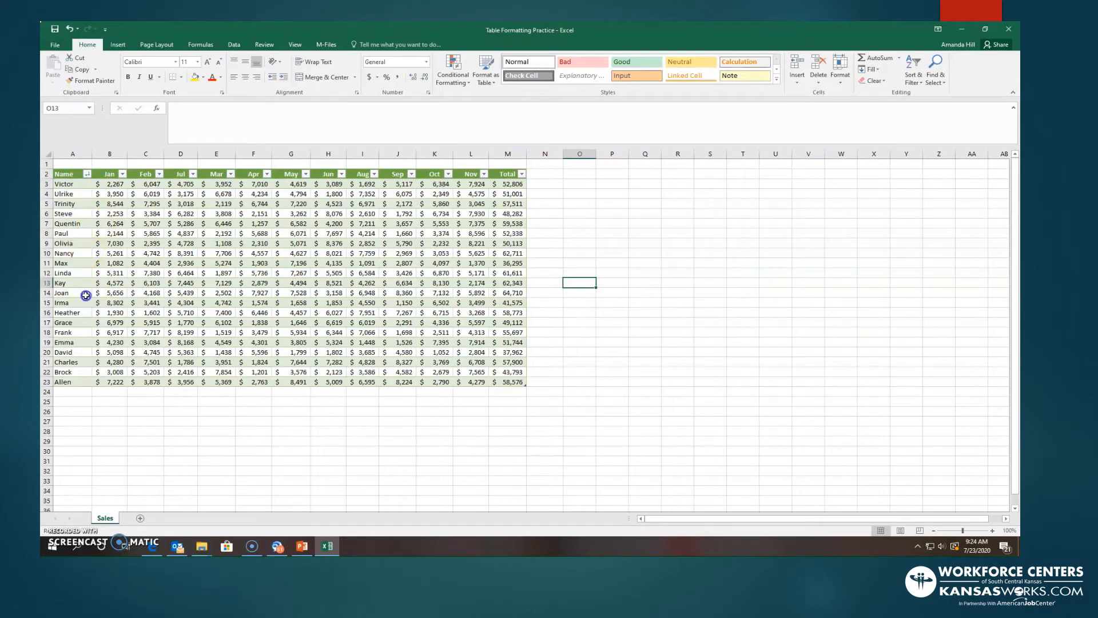
- Sort the table by the Name column in A to Z order
click(89, 183)
click(87, 174)
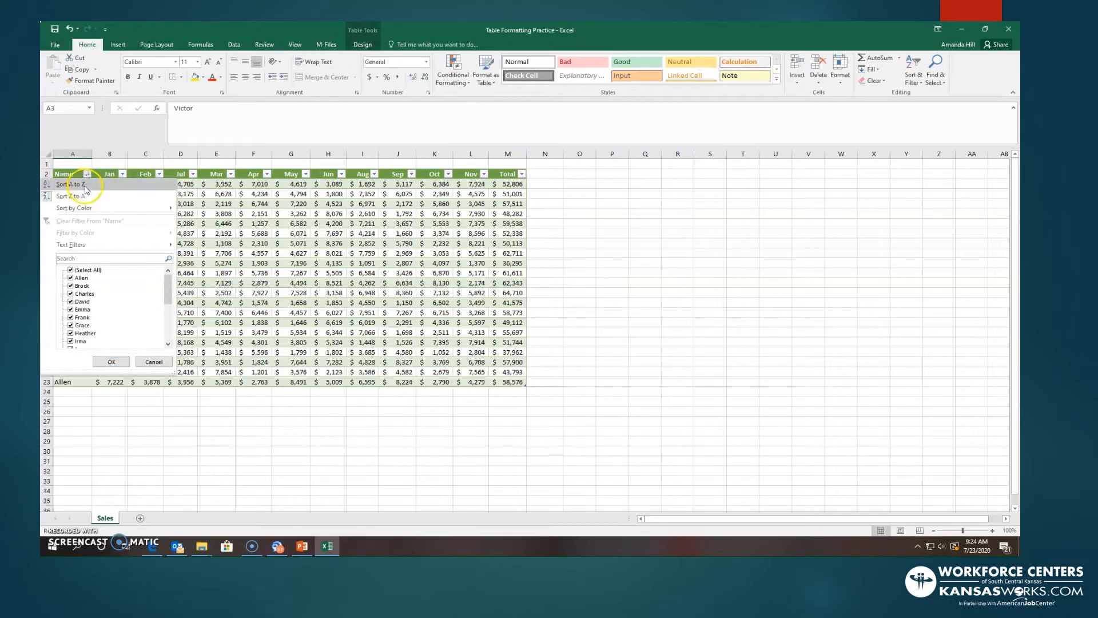
click(92, 246)
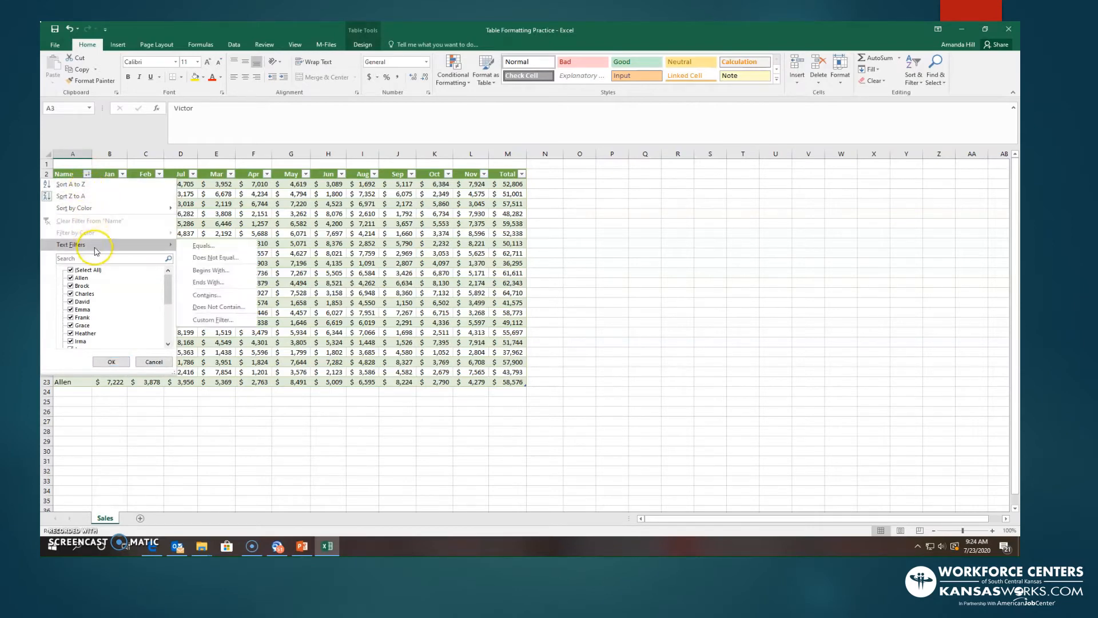
click(91, 184)
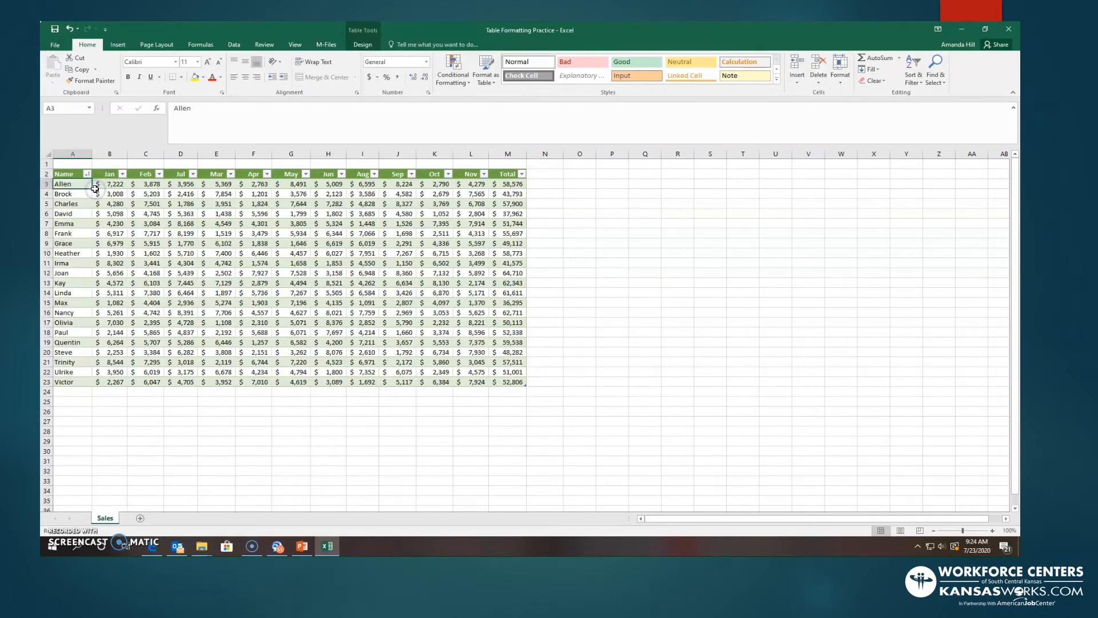
click(549, 343)
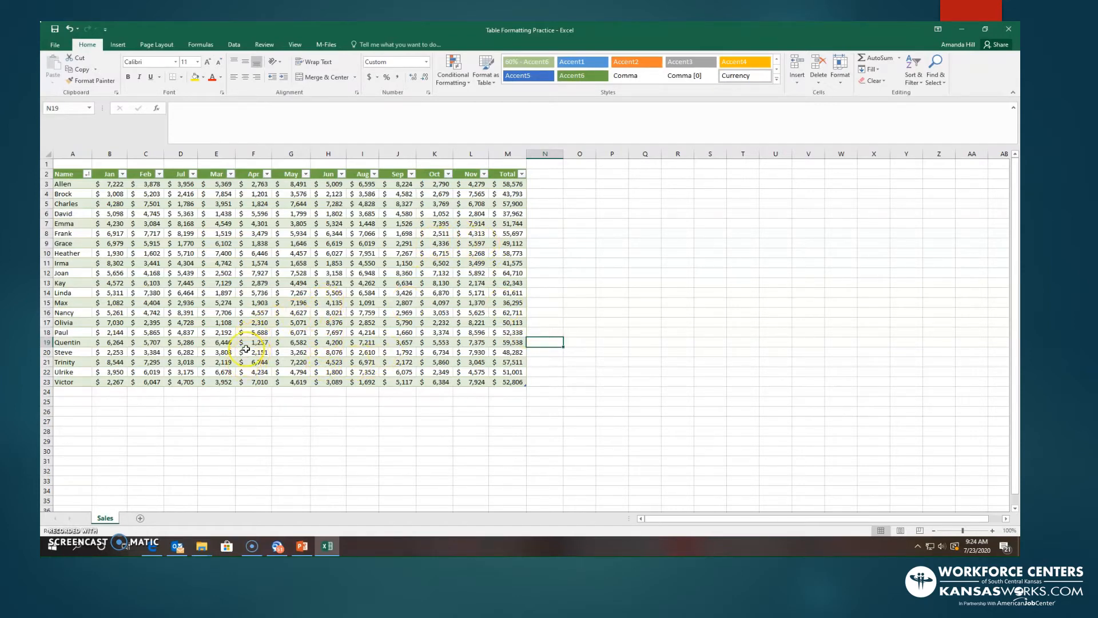
- Add the comment "Please update with added sales" to the Jul value in cell D17
click(178, 323)
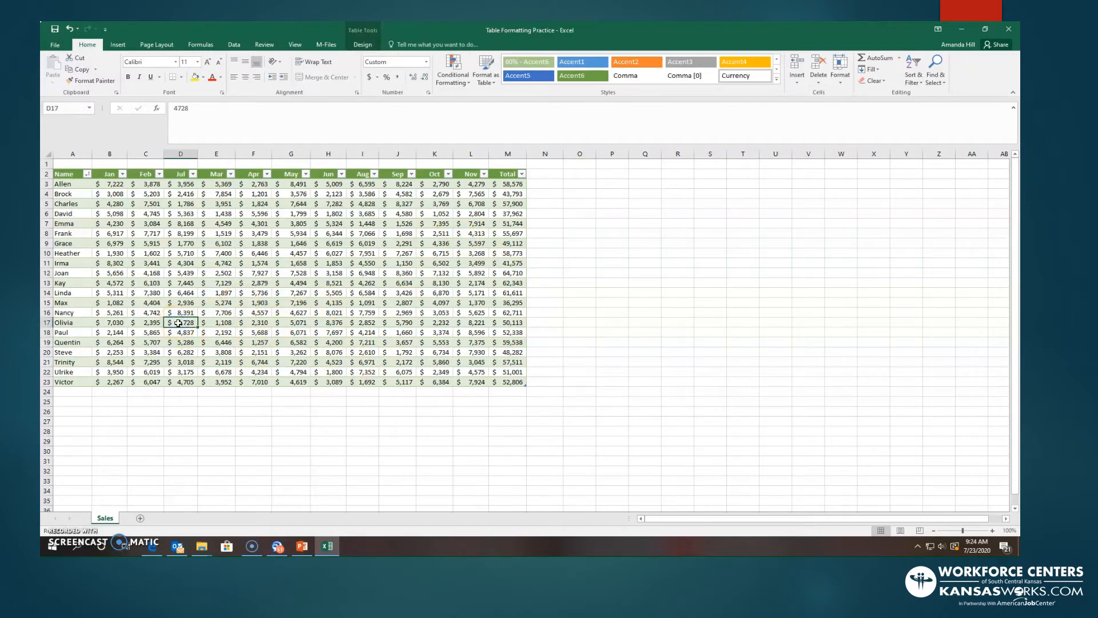
click(262, 44)
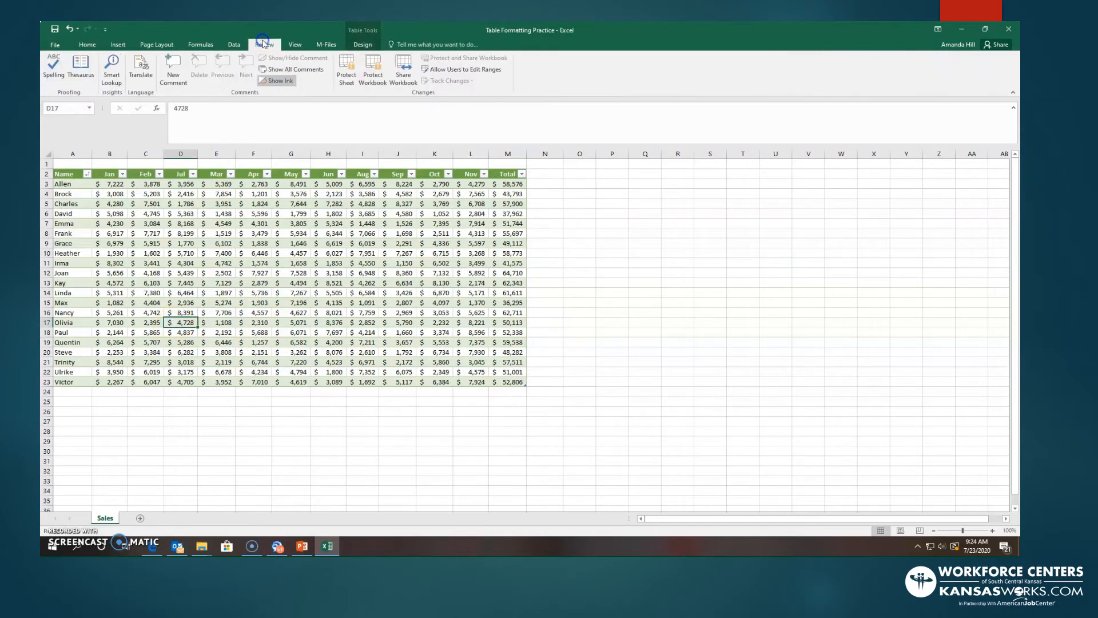
click(171, 71)
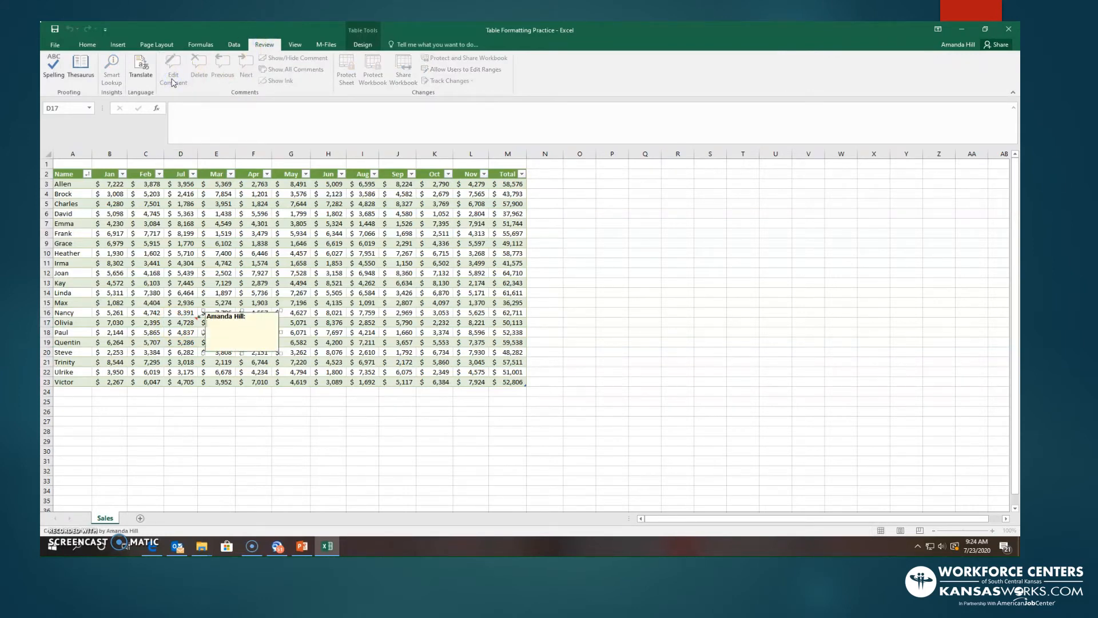
text(Please update with added sales)
click(286, 351)
click(301, 247)
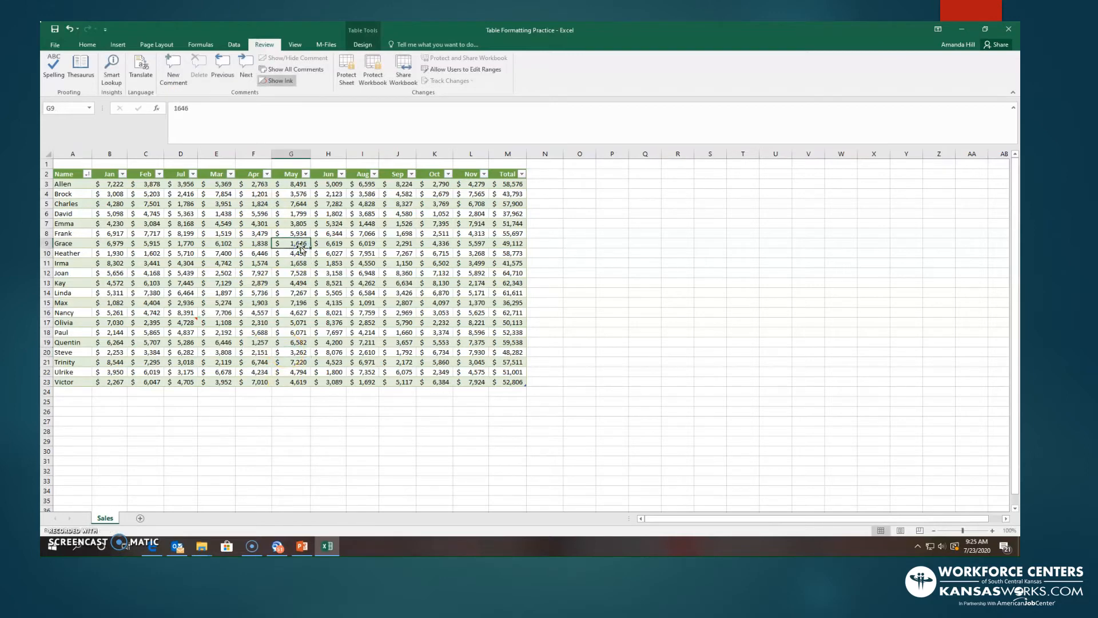
- Add the comment "Please change to 3,000" to the Jun value in cell H12
click(331, 273)
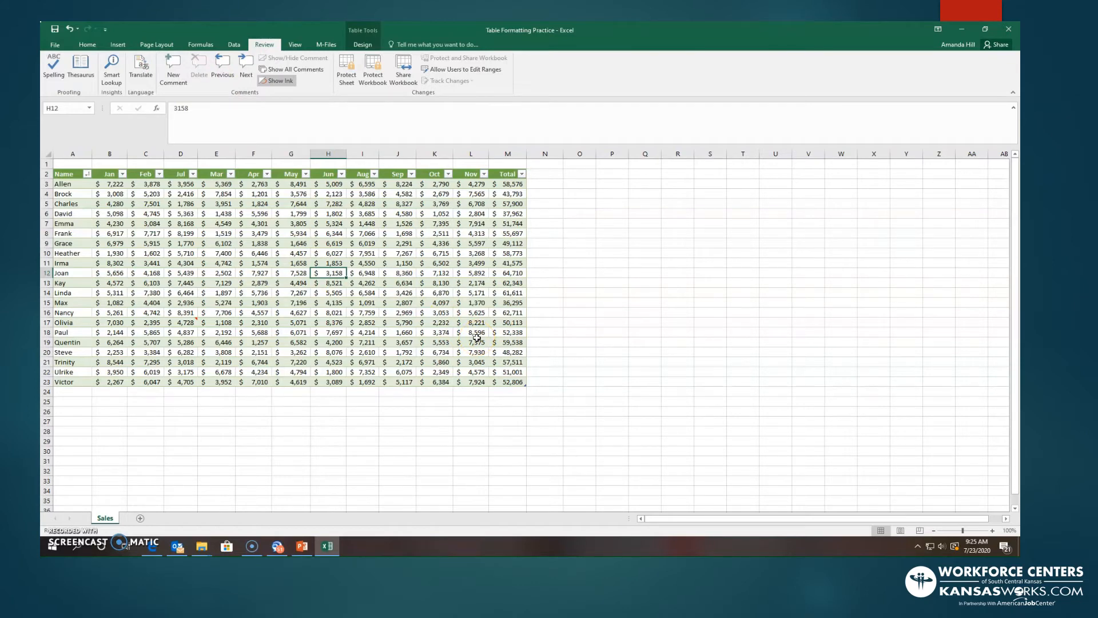
key(shift+F2)
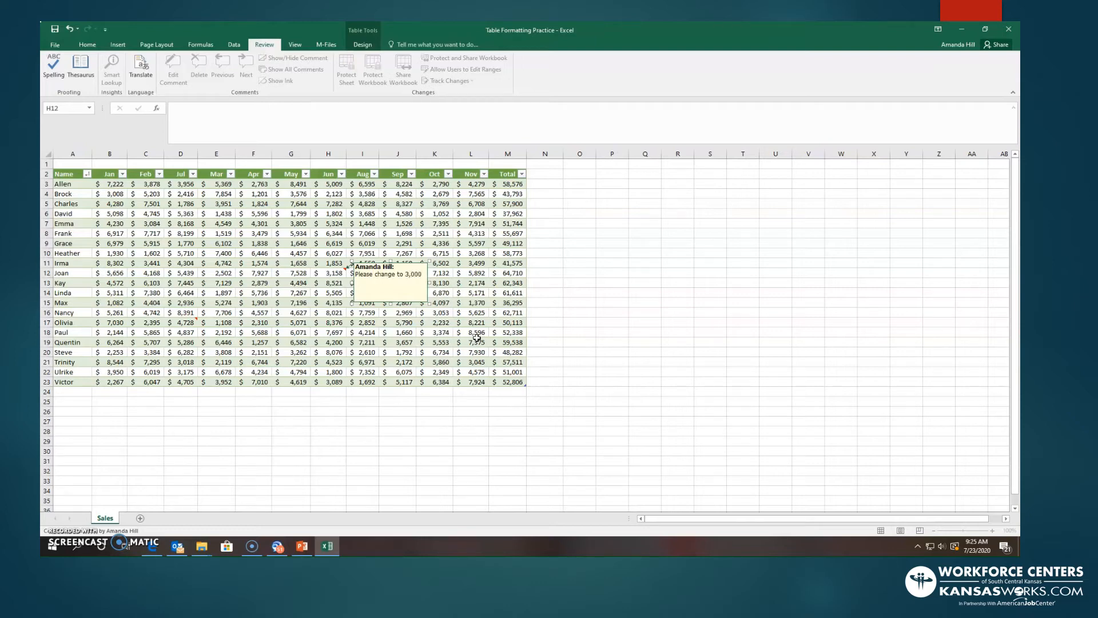
click(446, 330)
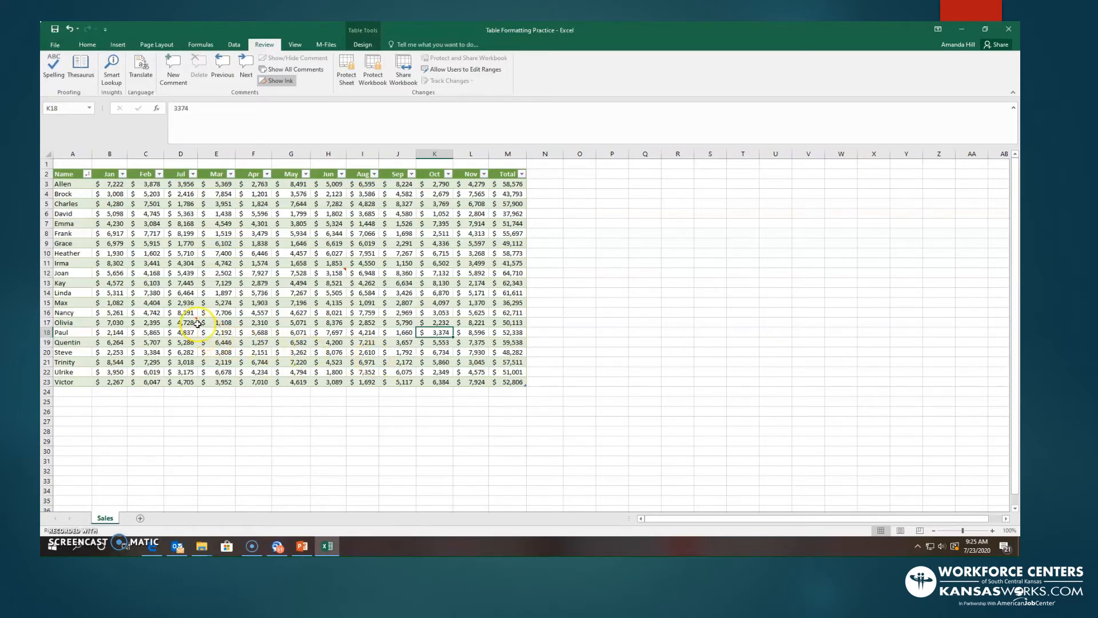
- Preview the two cell comments and show all comments on the sheet at once
mouse_move(196, 326)
mouse_move(327, 273)
click(292, 69)
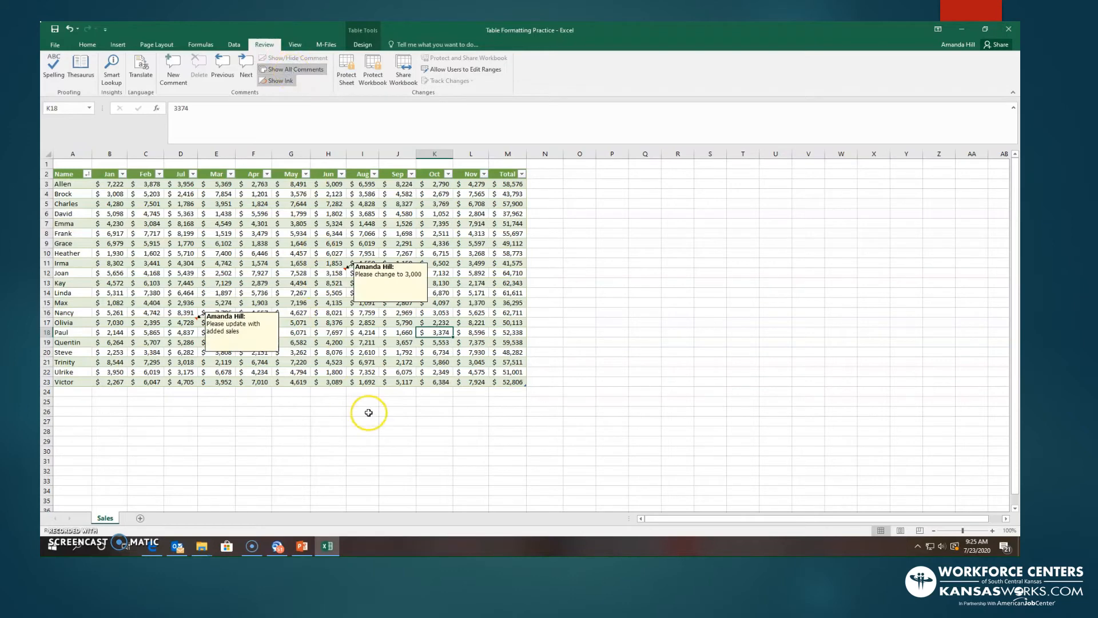
click(472, 292)
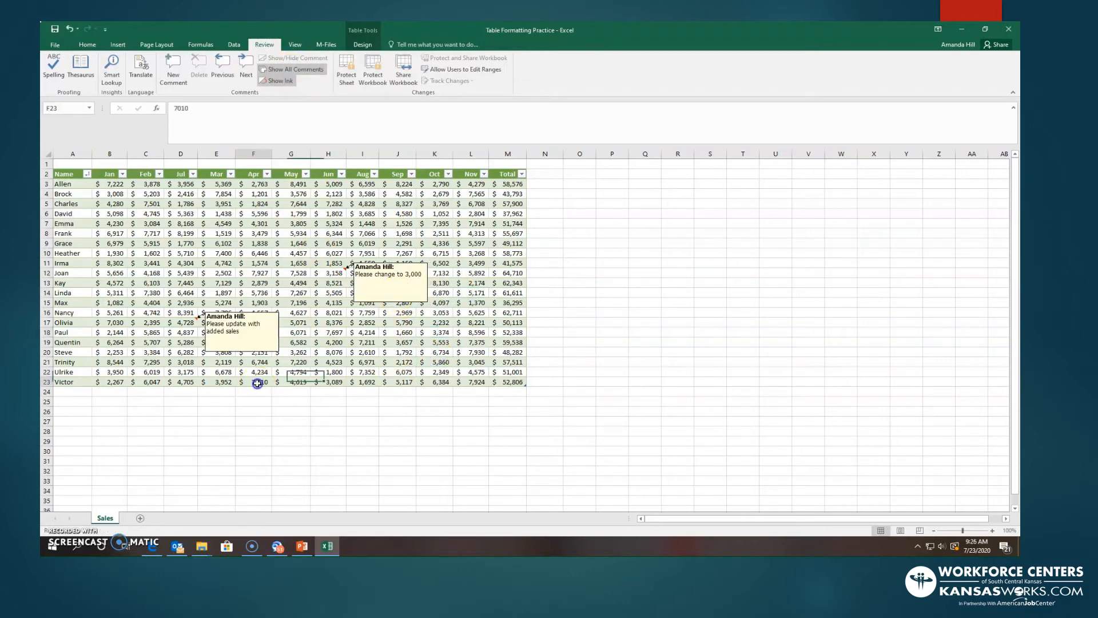
click(252, 343)
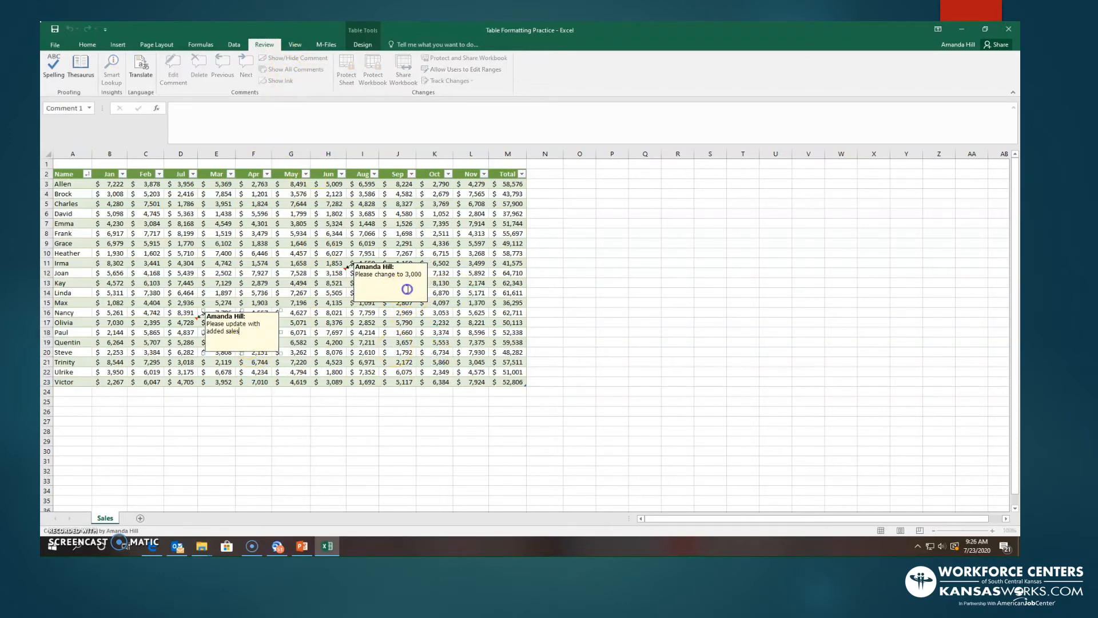
click(369, 372)
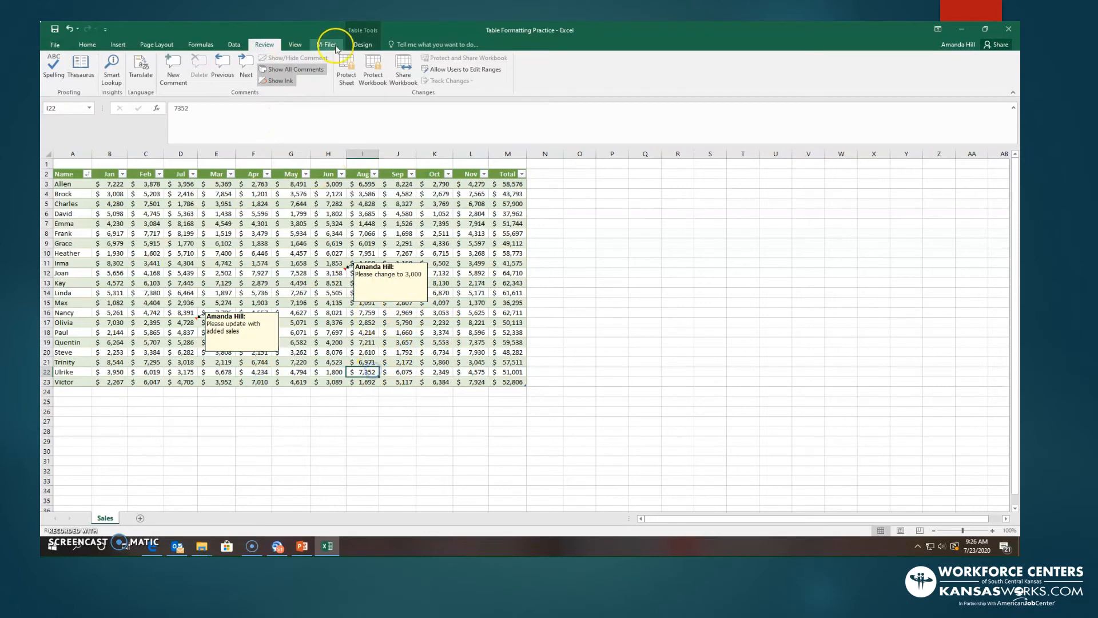
- Hide all comments on the sheet and delete the comment on the Jul value in cell D17
click(303, 71)
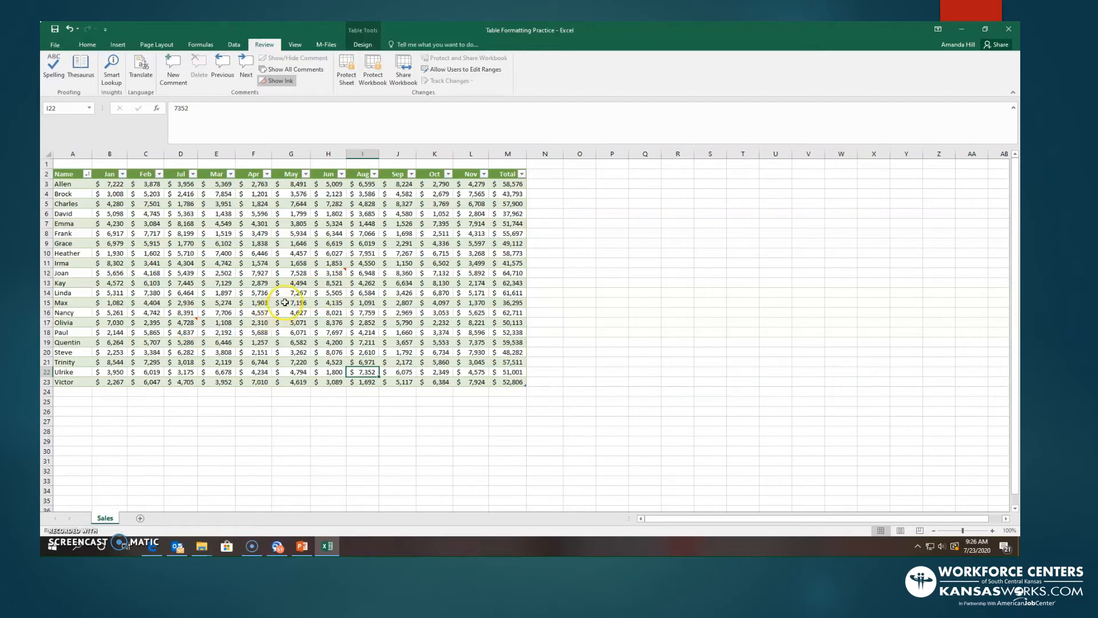
click(186, 323)
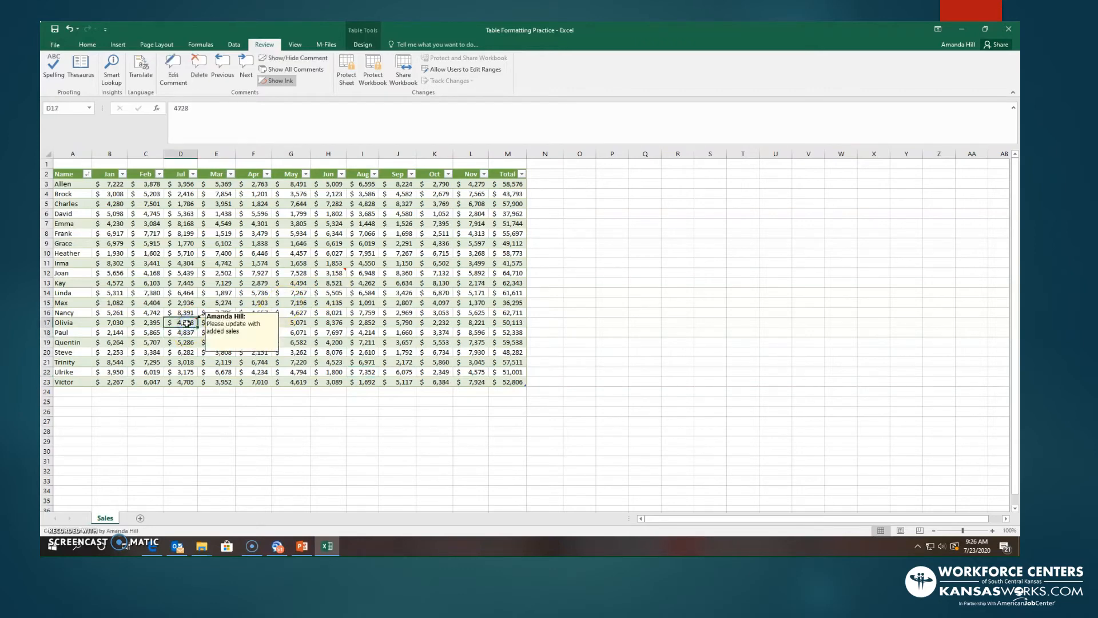
click(202, 74)
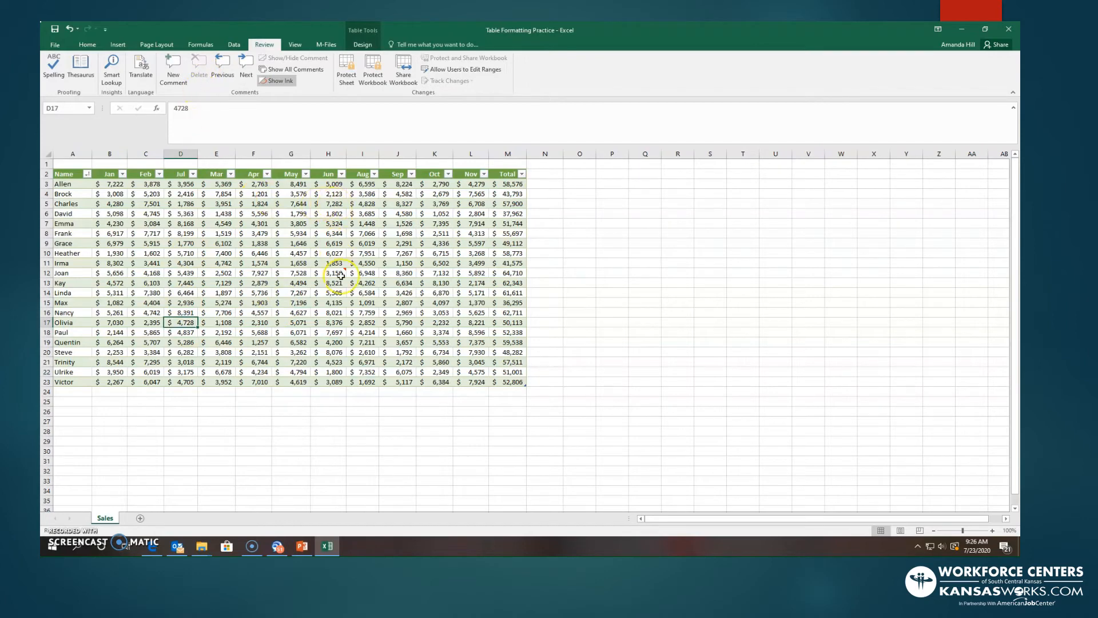
- Open the comment on the Jun value in cell H12 for editing, and delete that comment from the cell
click(340, 277)
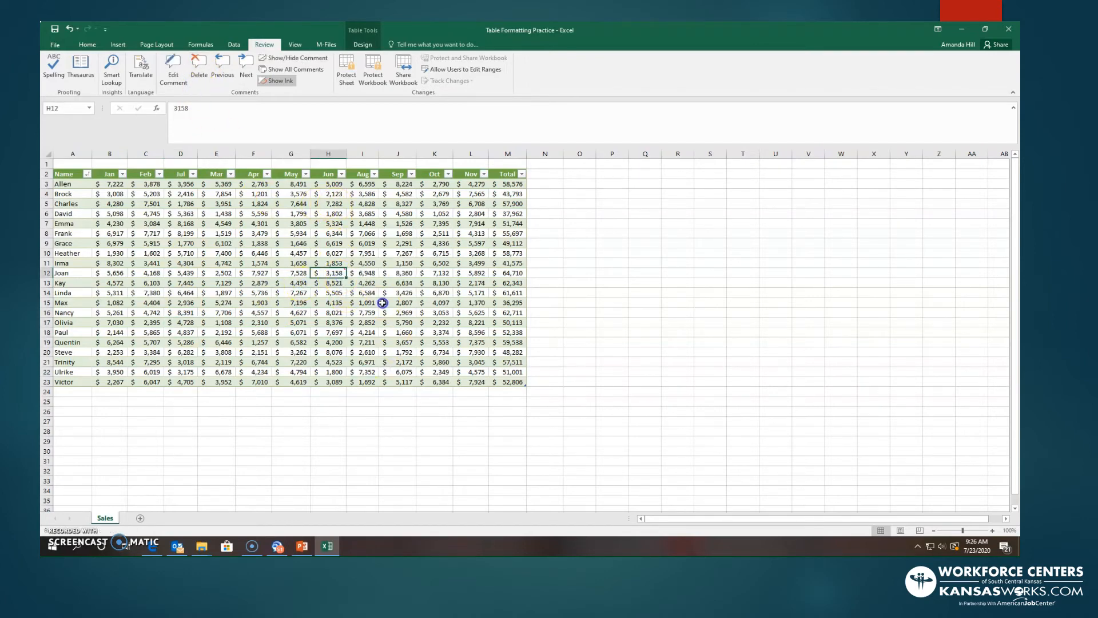
click(173, 69)
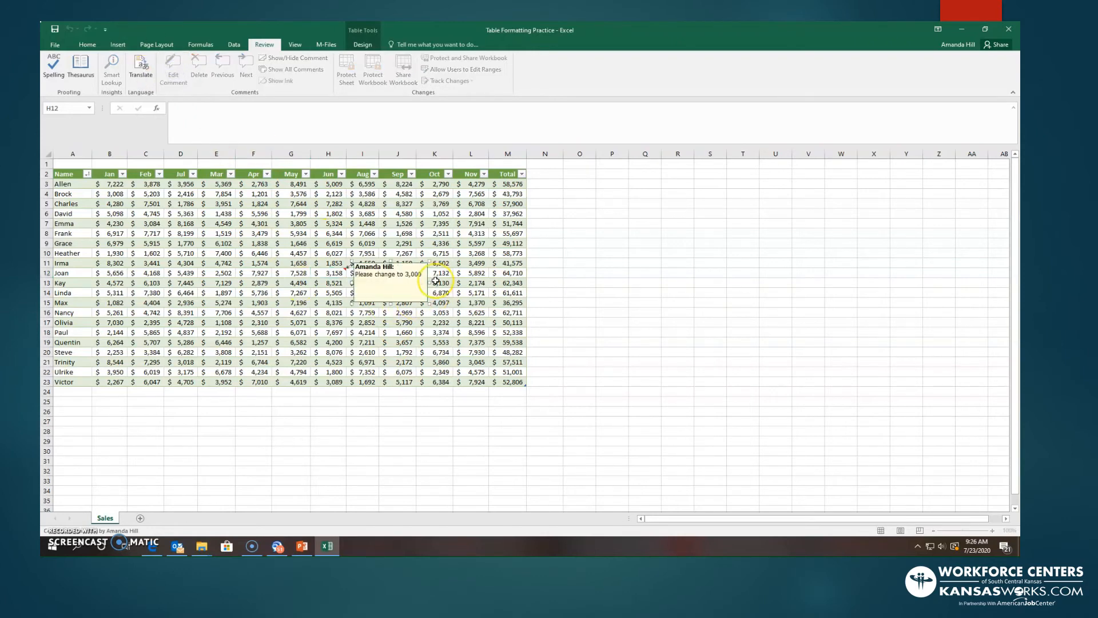
mouse_move(422, 274)
mouse_down()
mouse_move(406, 274)
mouse_move(415, 274)
mouse_up()
click(399, 312)
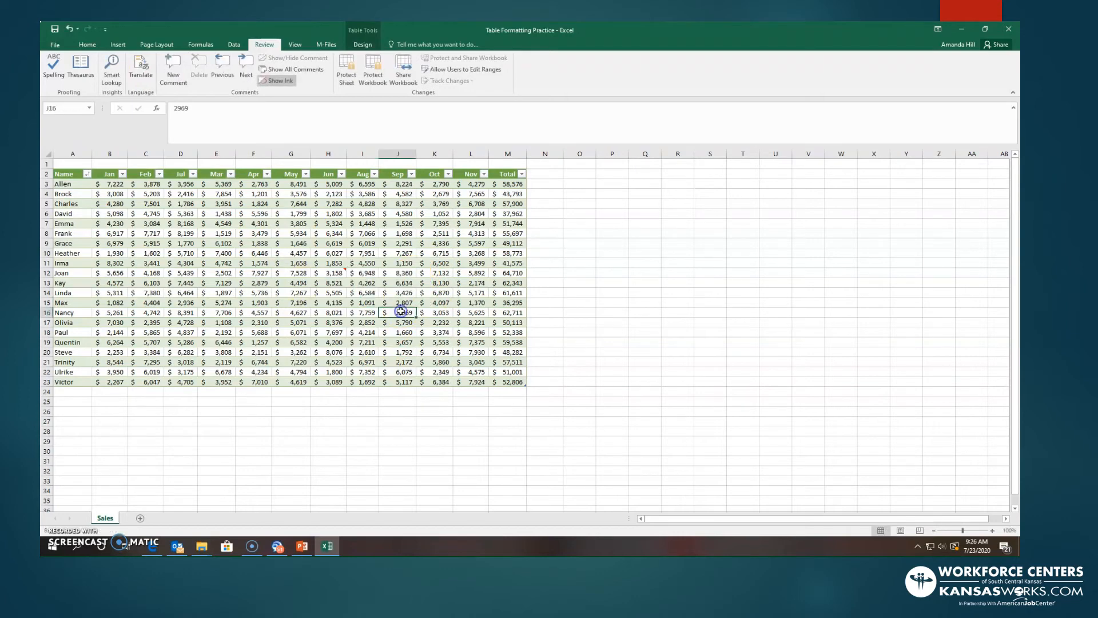
click(322, 276)
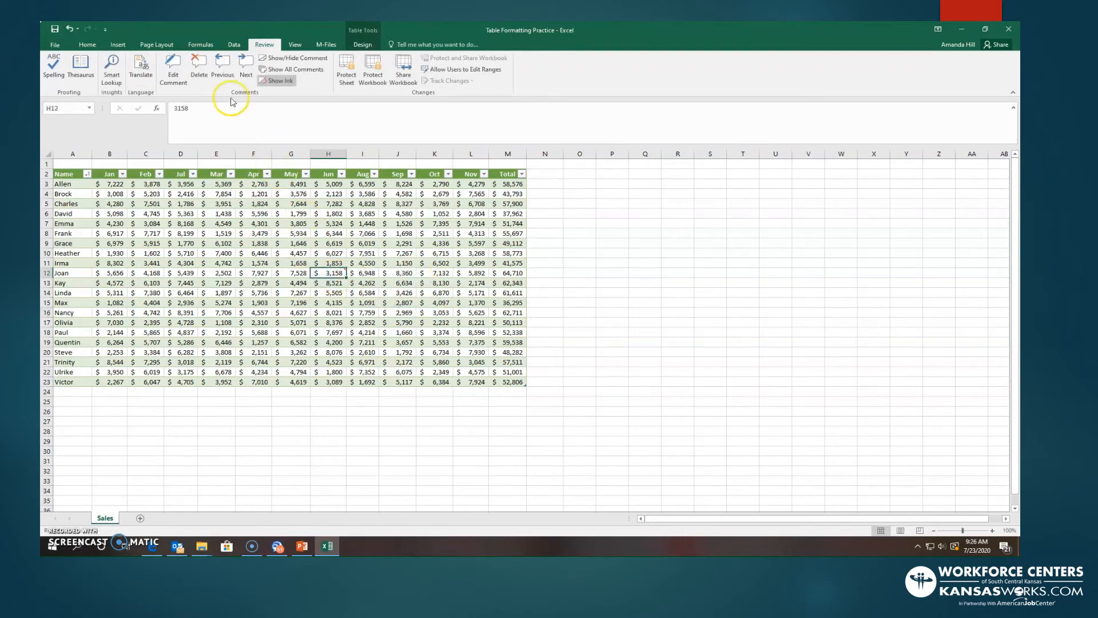
click(199, 68)
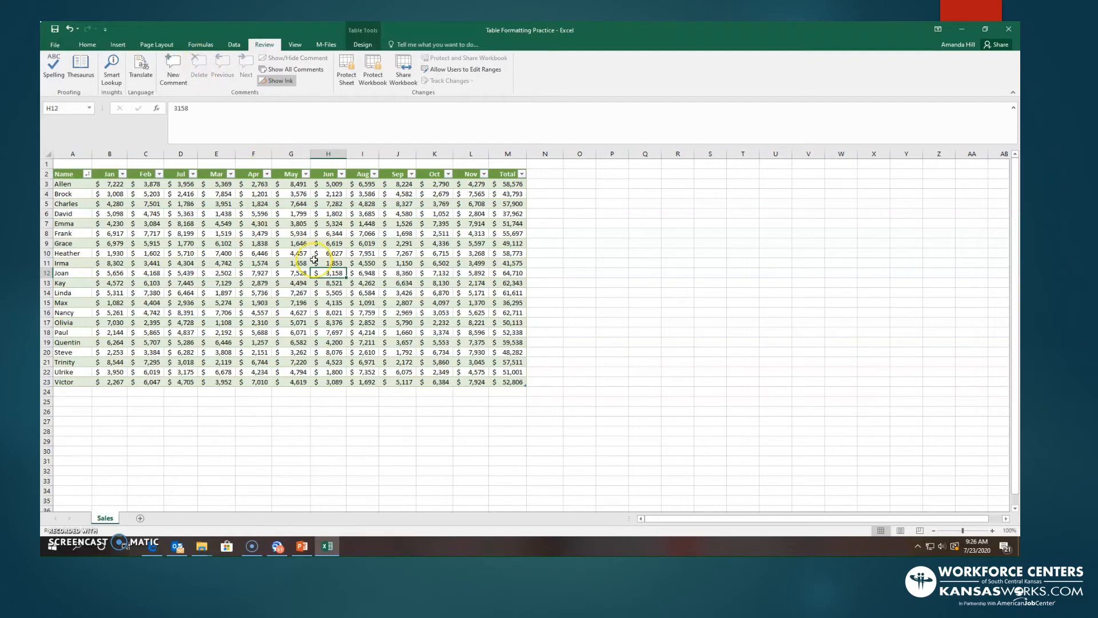
- Add the comment "Please Print" to the Aug value in cell I15
click(346, 303)
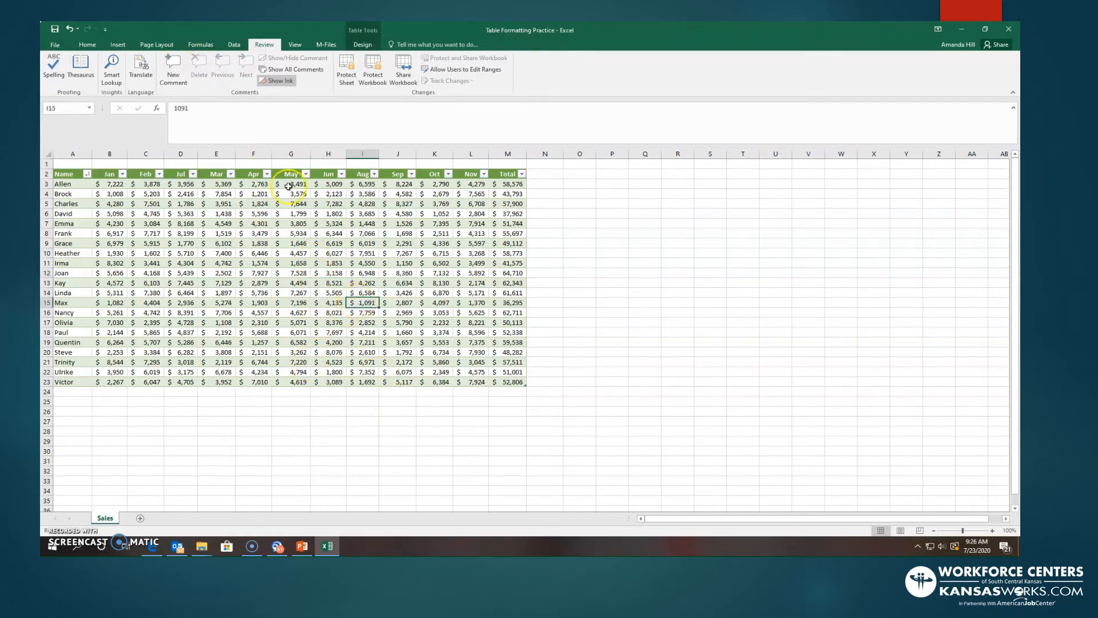
click(169, 72)
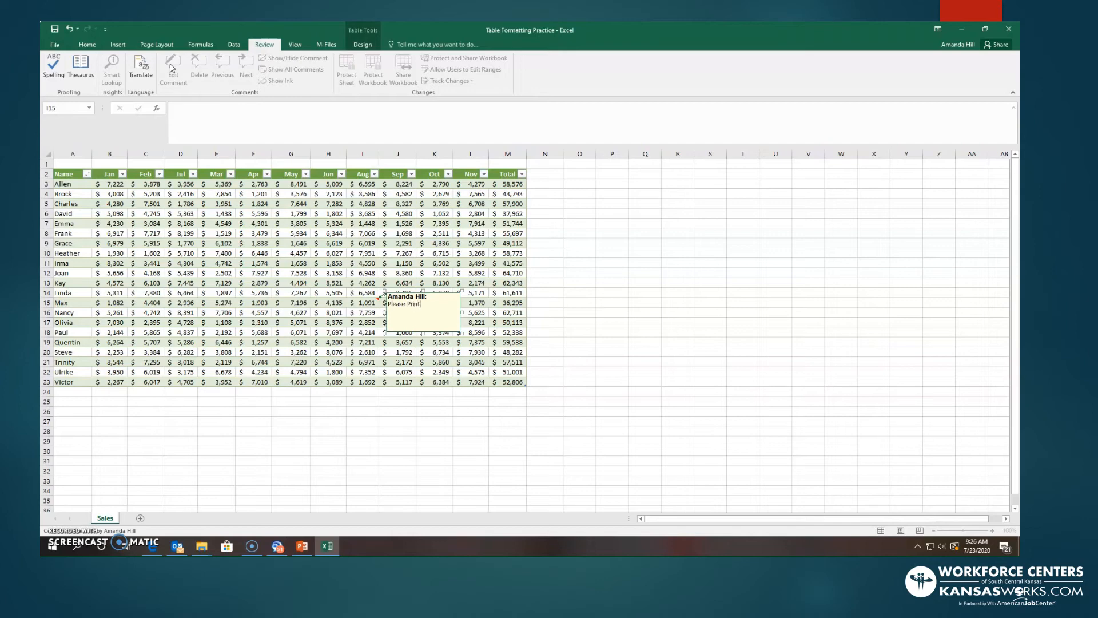
click(438, 352)
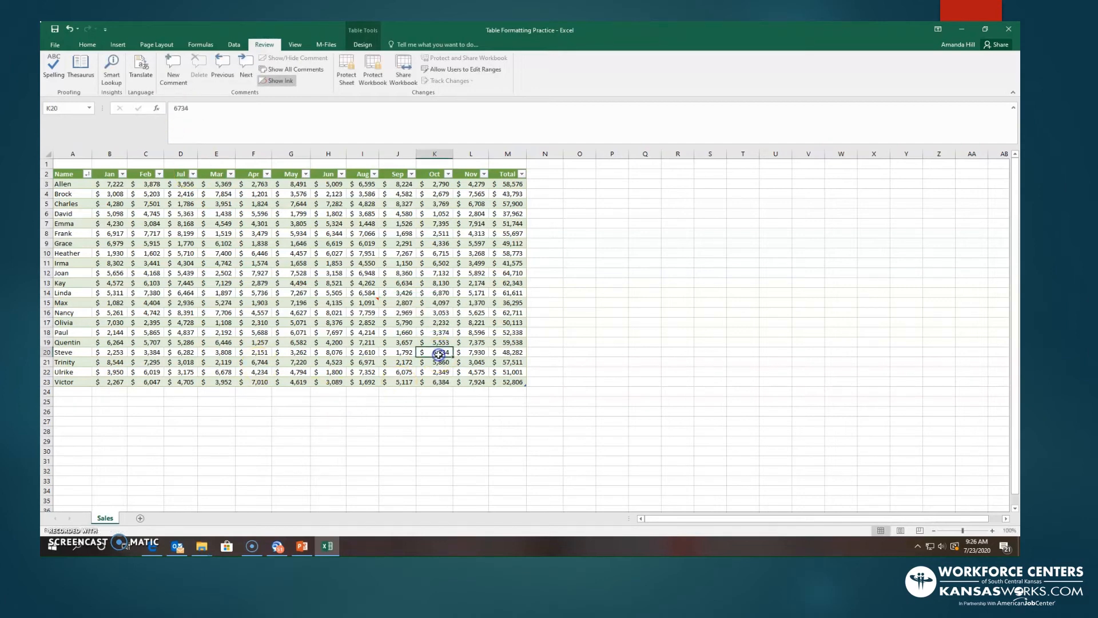
- In the print page setup, set the sheet's comments to print "As displayed on sheet"
click(366, 304)
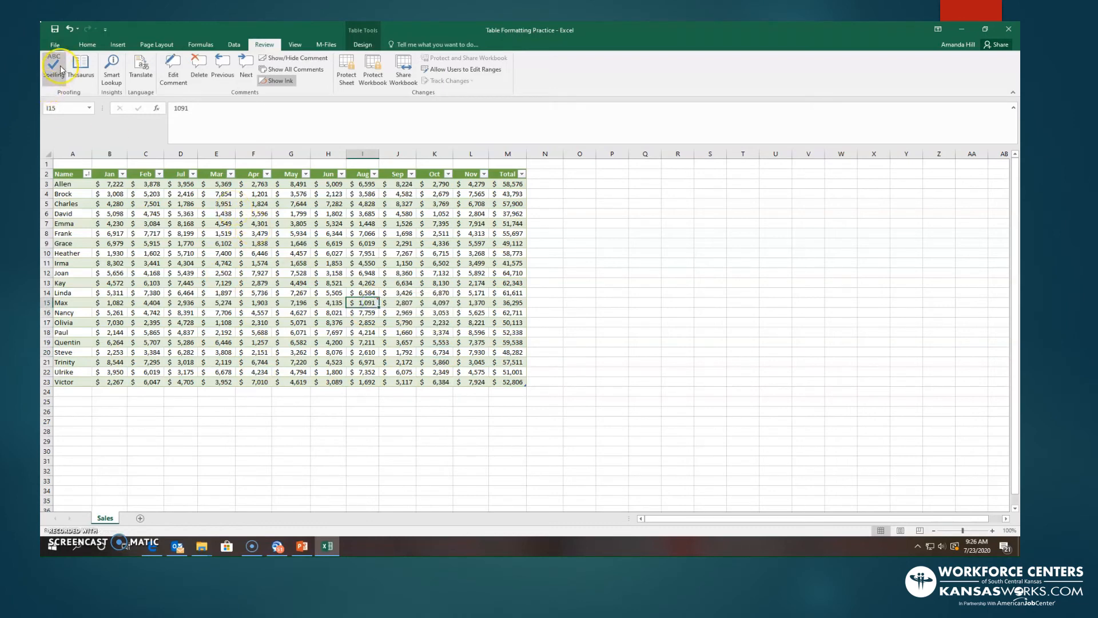
click(56, 45)
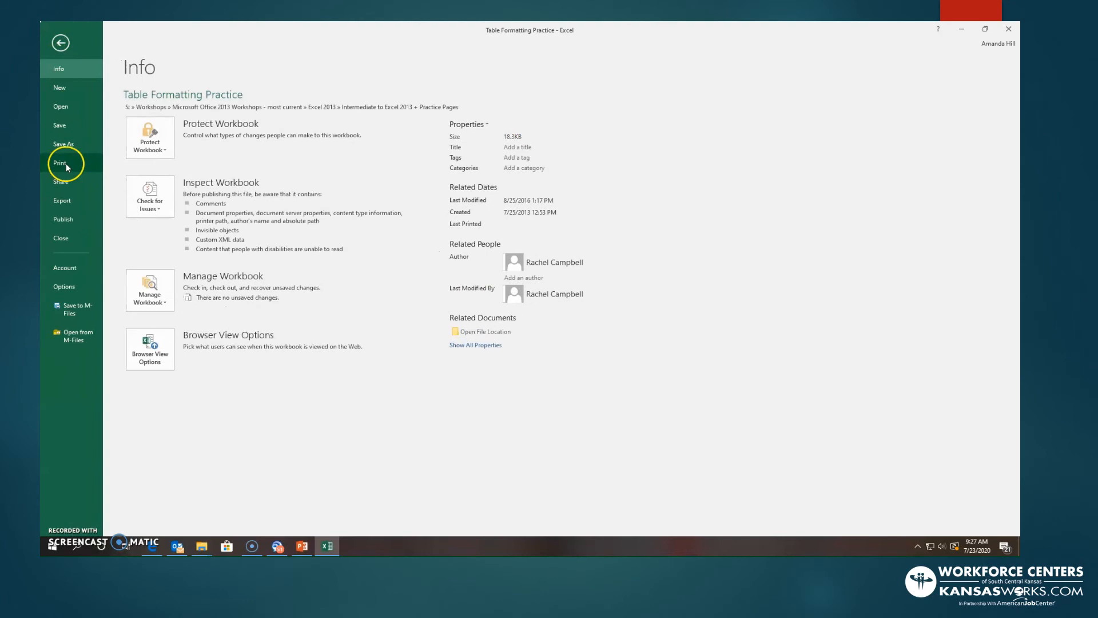
click(67, 165)
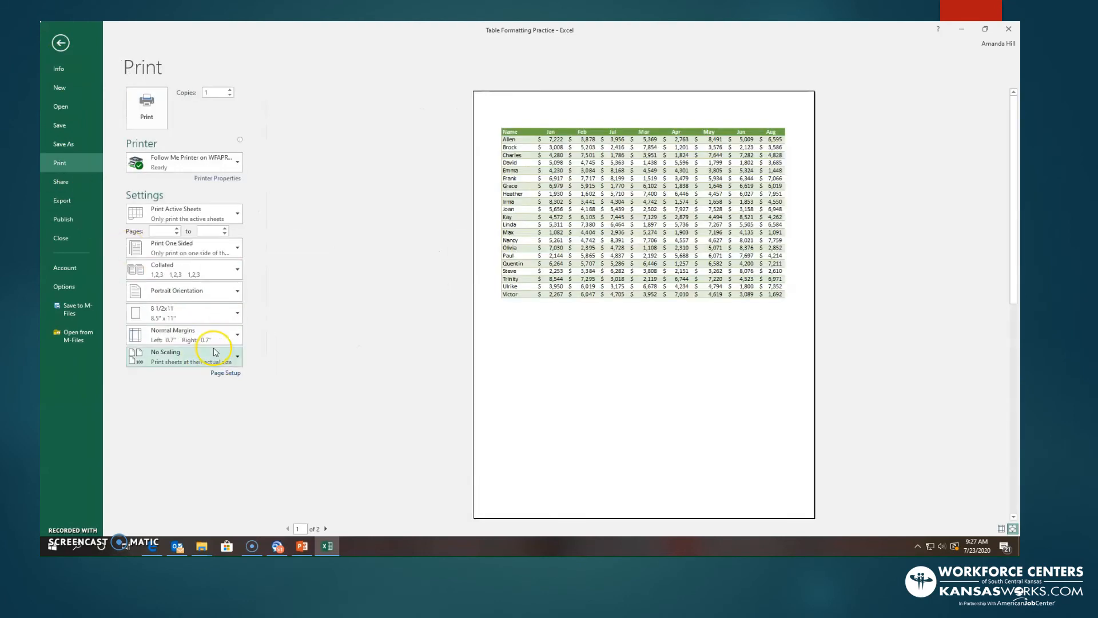
click(225, 372)
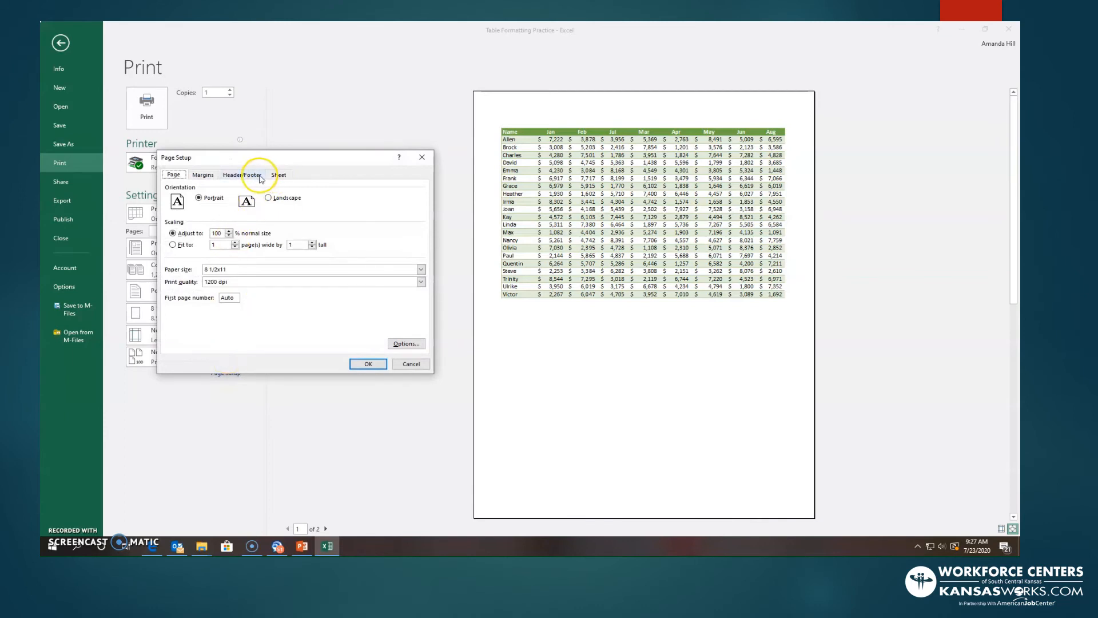
click(279, 175)
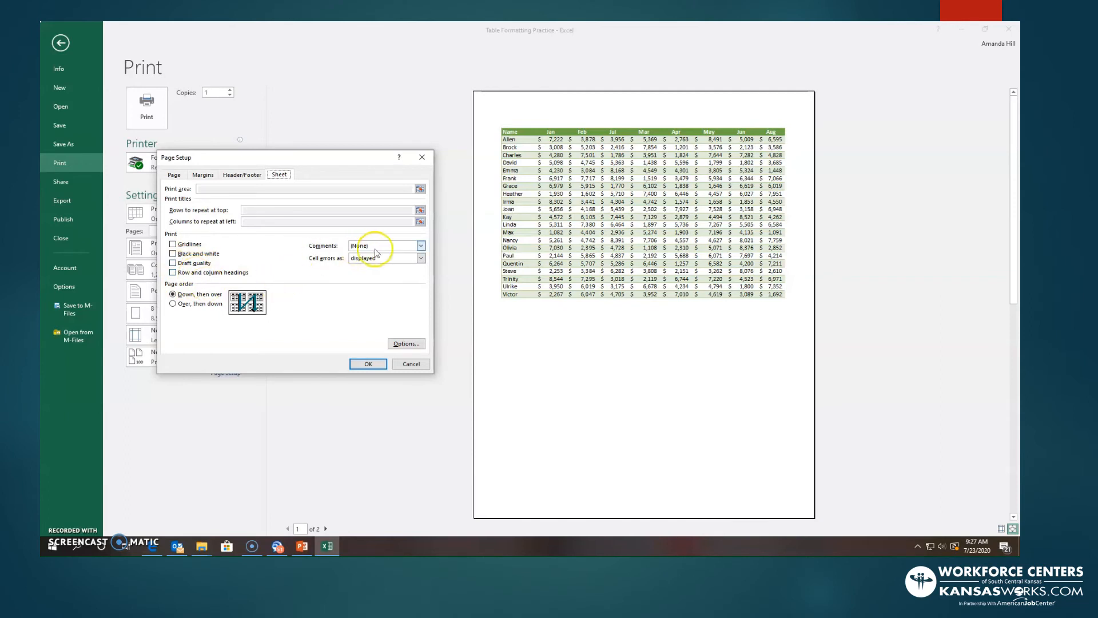
click(421, 246)
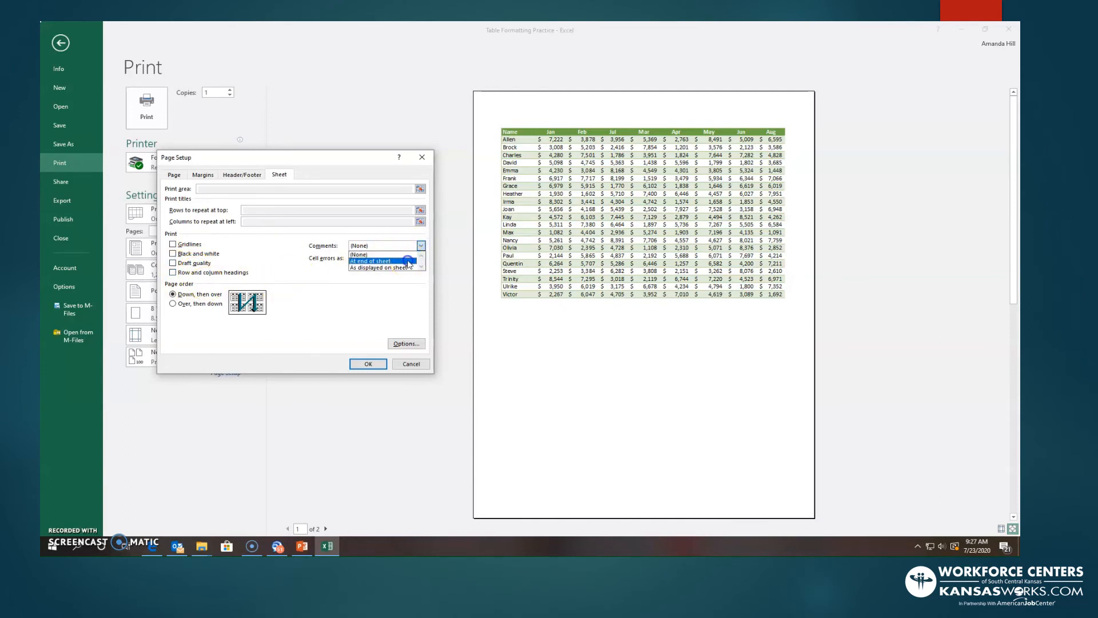
click(406, 260)
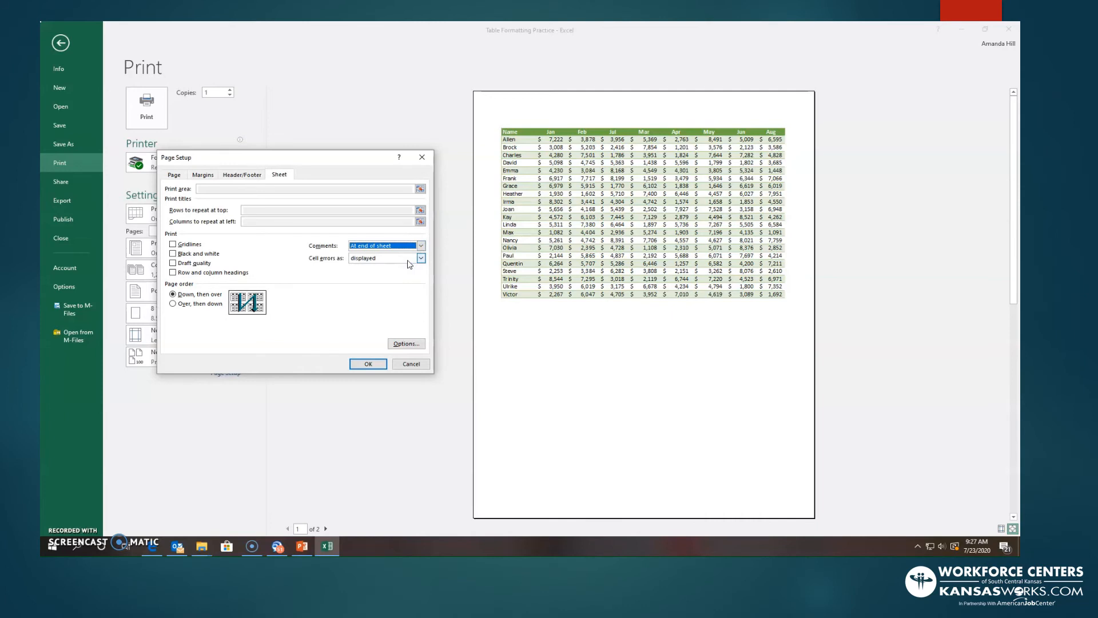
click(421, 246)
click(408, 268)
click(419, 247)
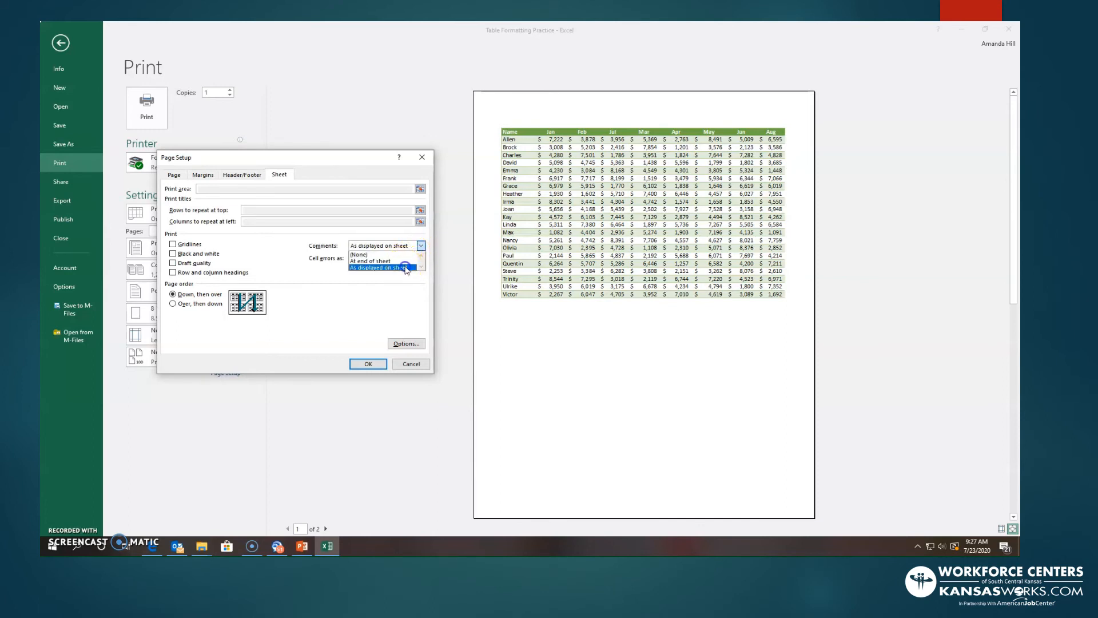
click(405, 267)
click(367, 365)
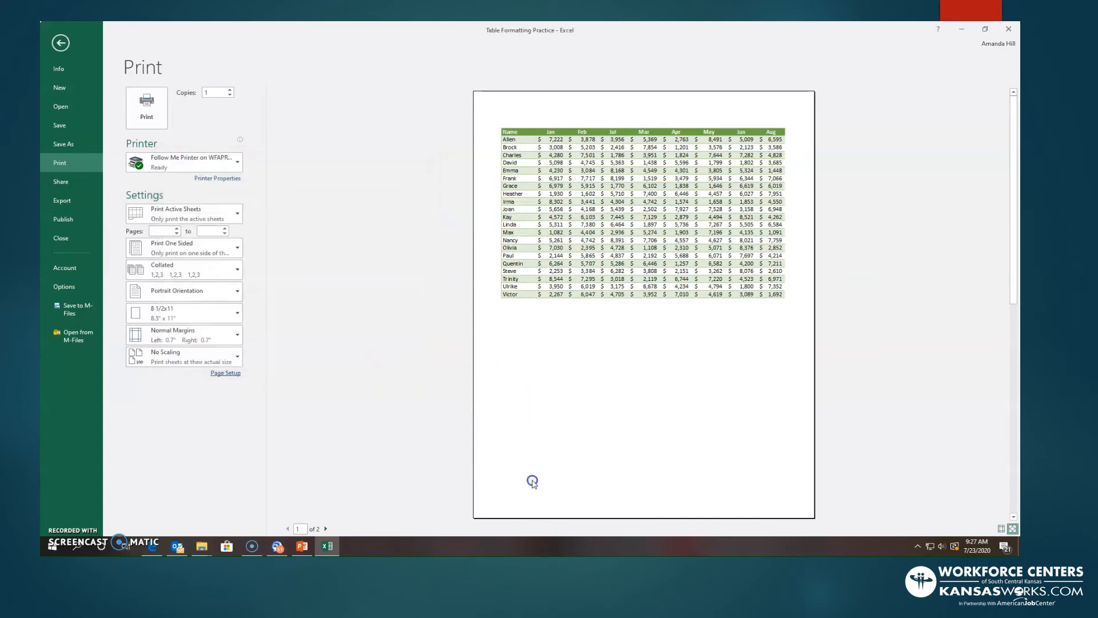
- Check both pages of the print preview for the comment and return to the sheet
click(326, 528)
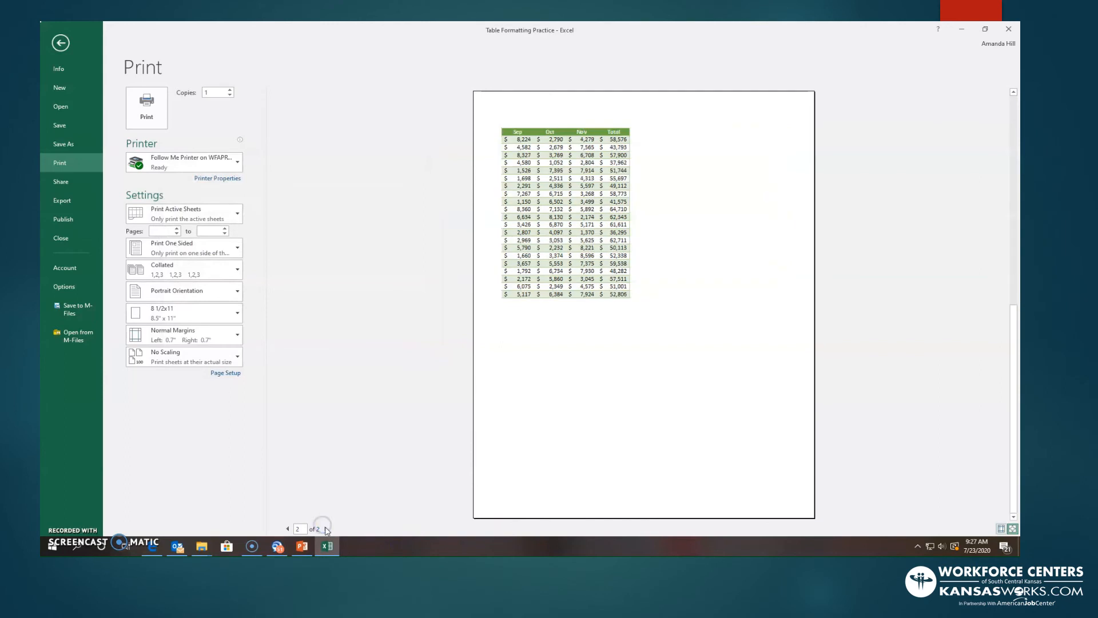
click(288, 528)
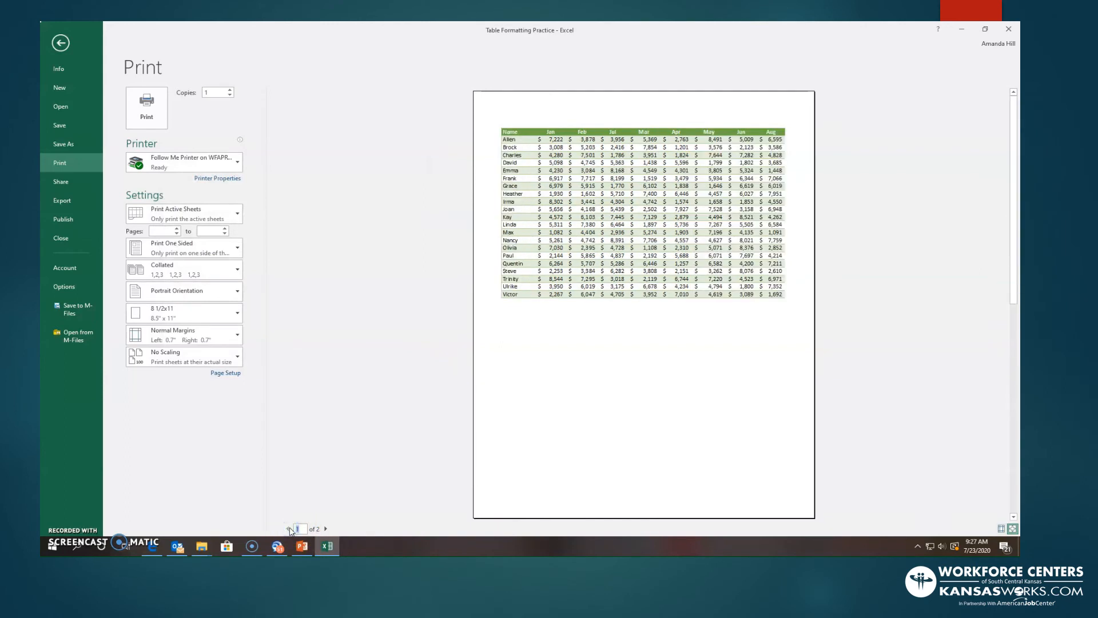
click(325, 529)
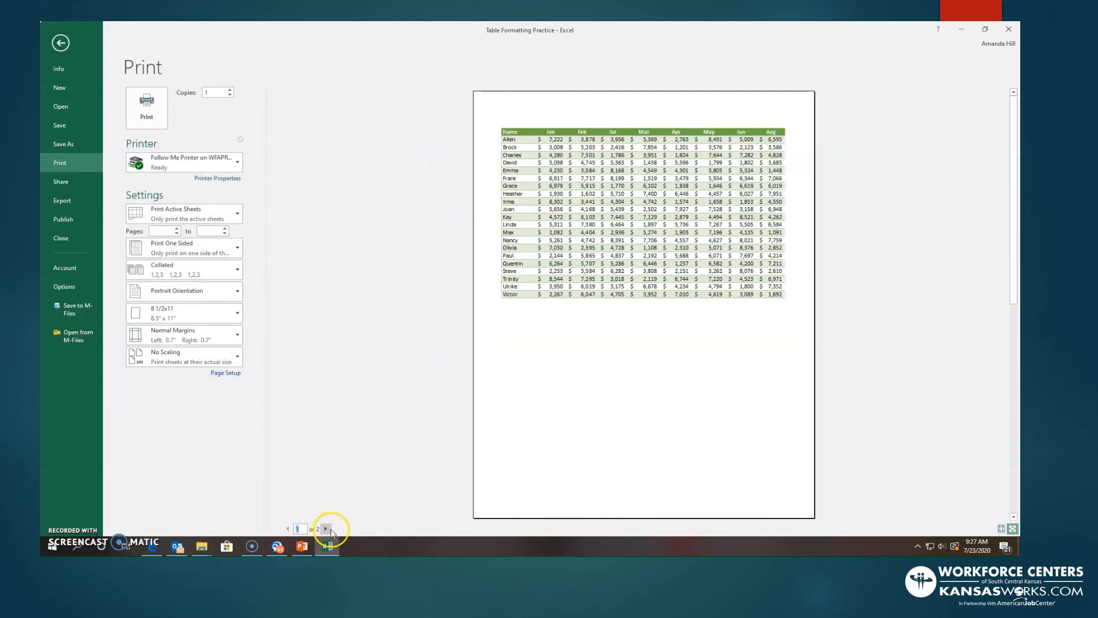
click(288, 528)
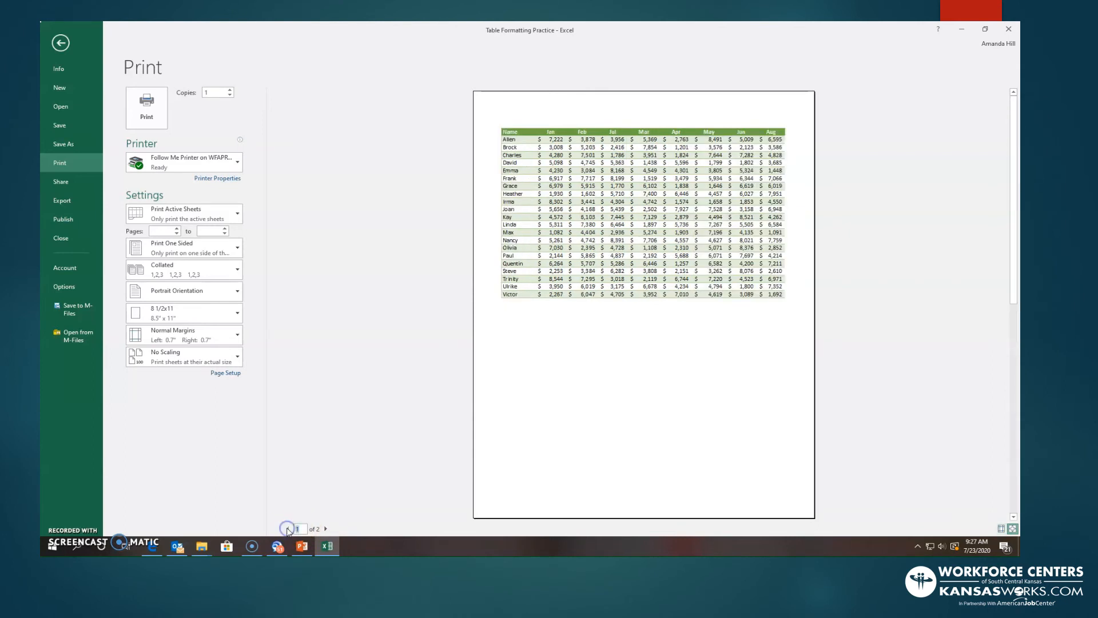
click(225, 372)
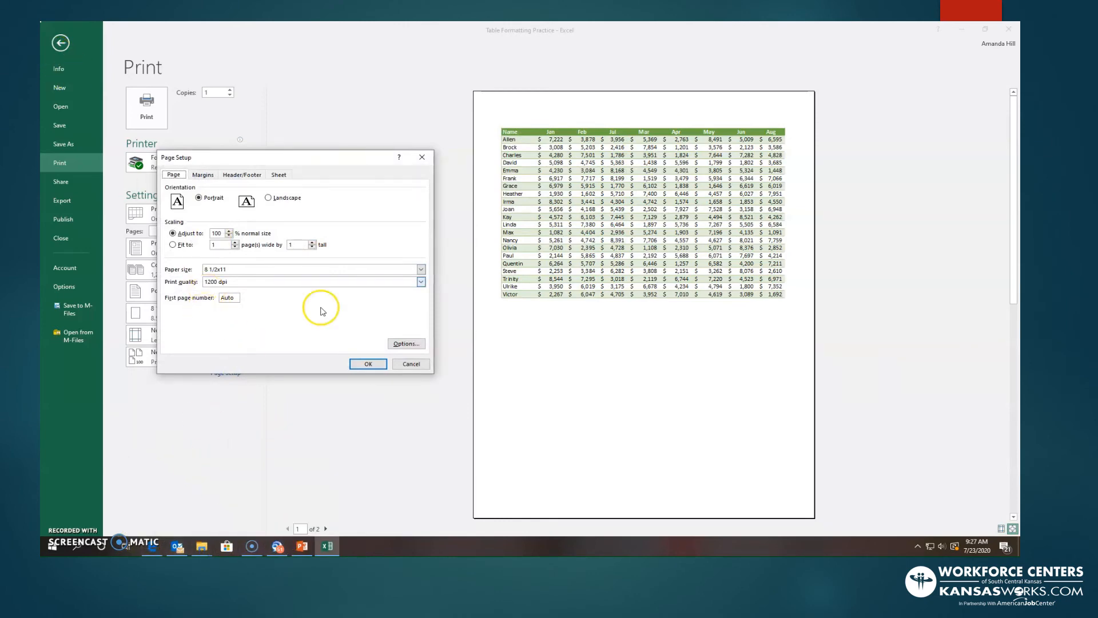
click(411, 363)
click(60, 43)
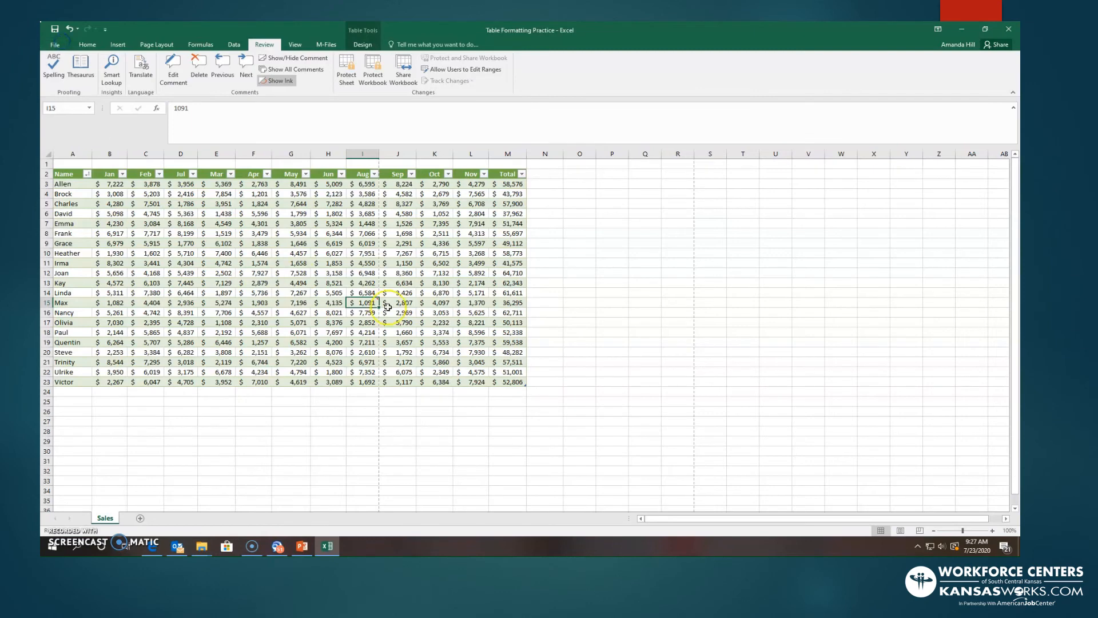
- Show all comments on the sheet and preview the second print page with comments kept at "As displayed on sheet"
click(306, 69)
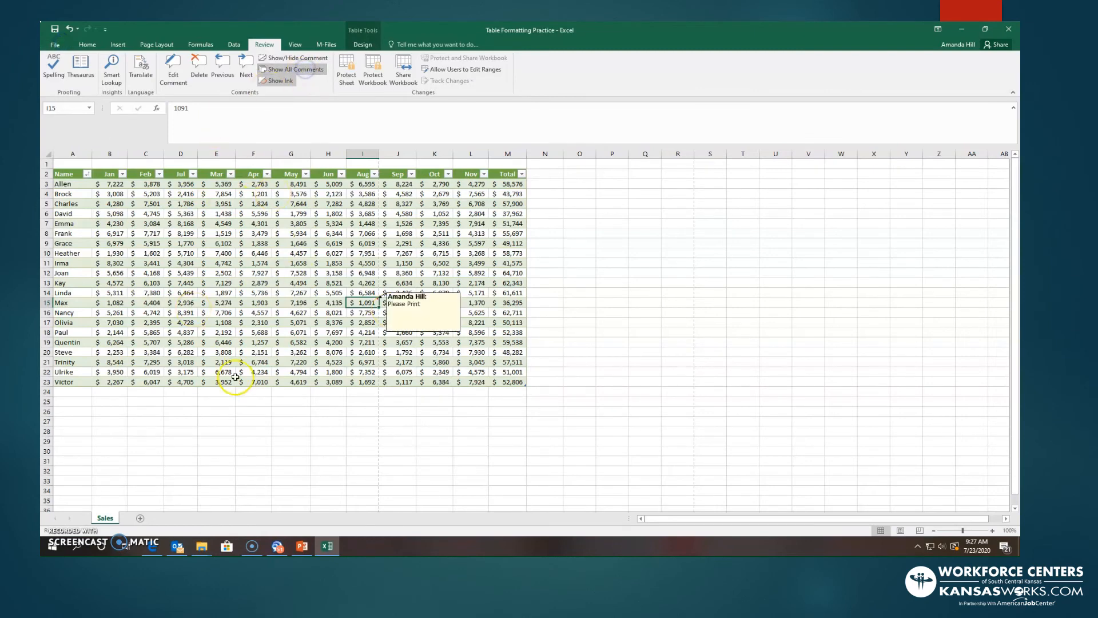
click(54, 45)
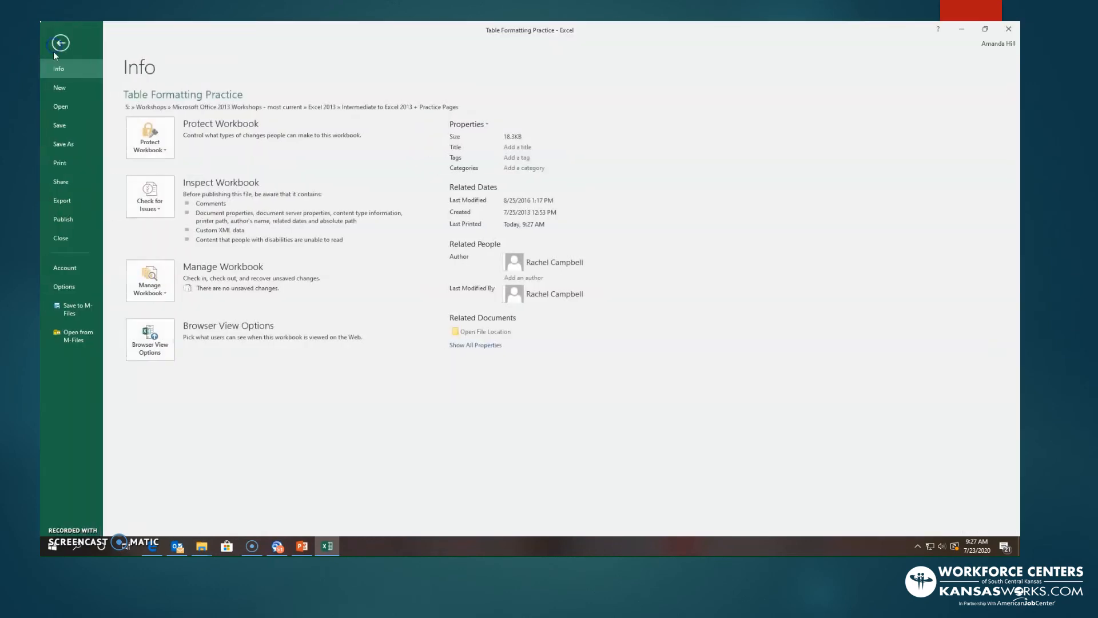
click(60, 162)
click(227, 373)
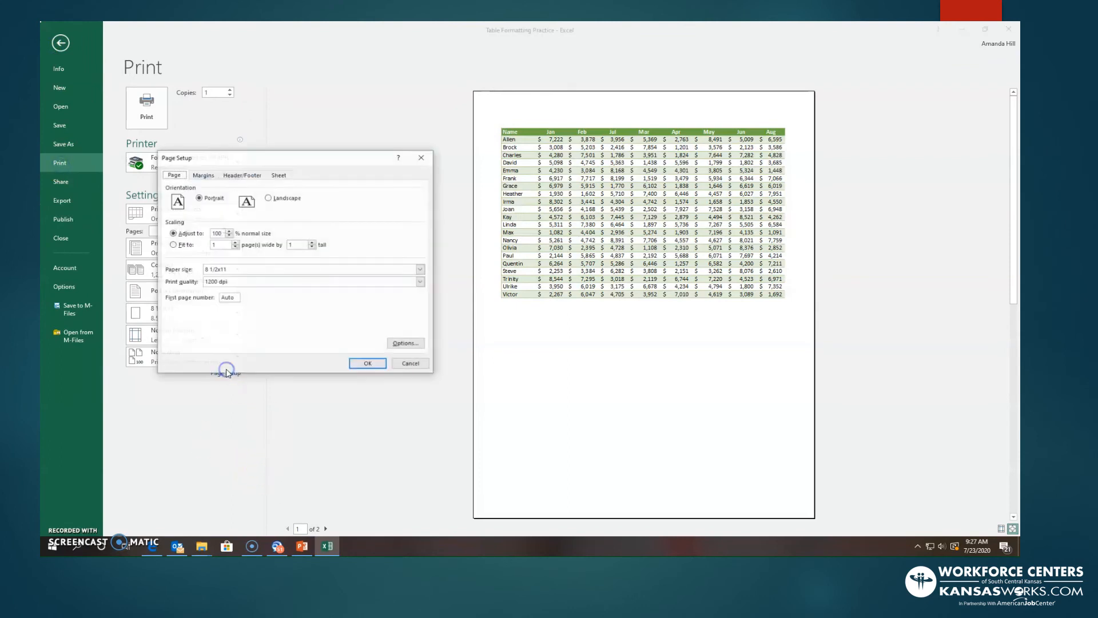
click(290, 174)
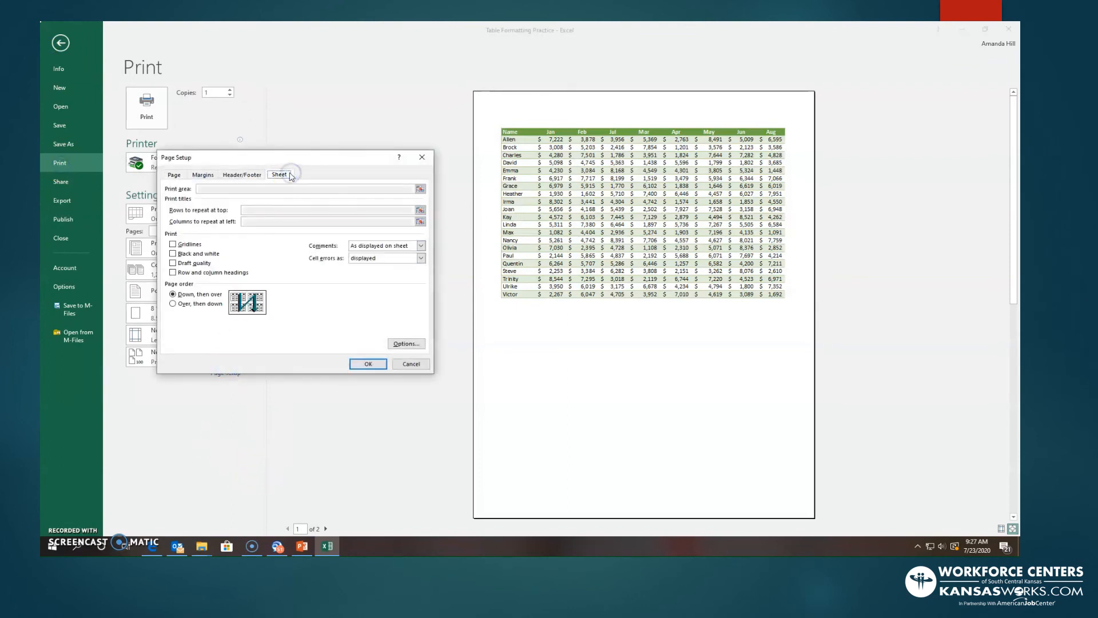
click(396, 248)
click(396, 252)
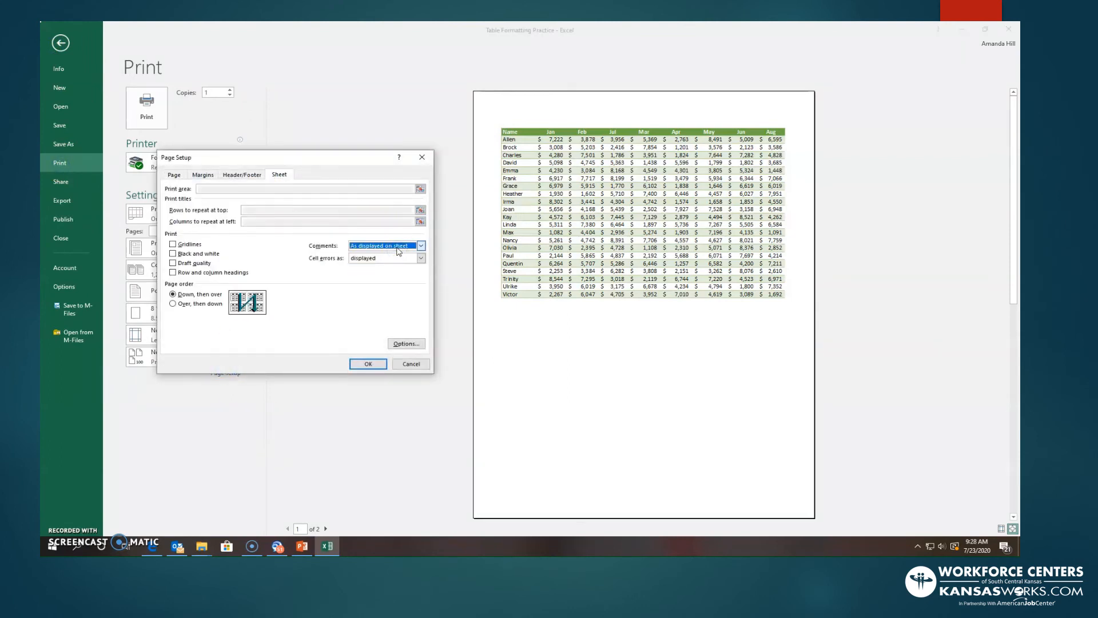
click(368, 364)
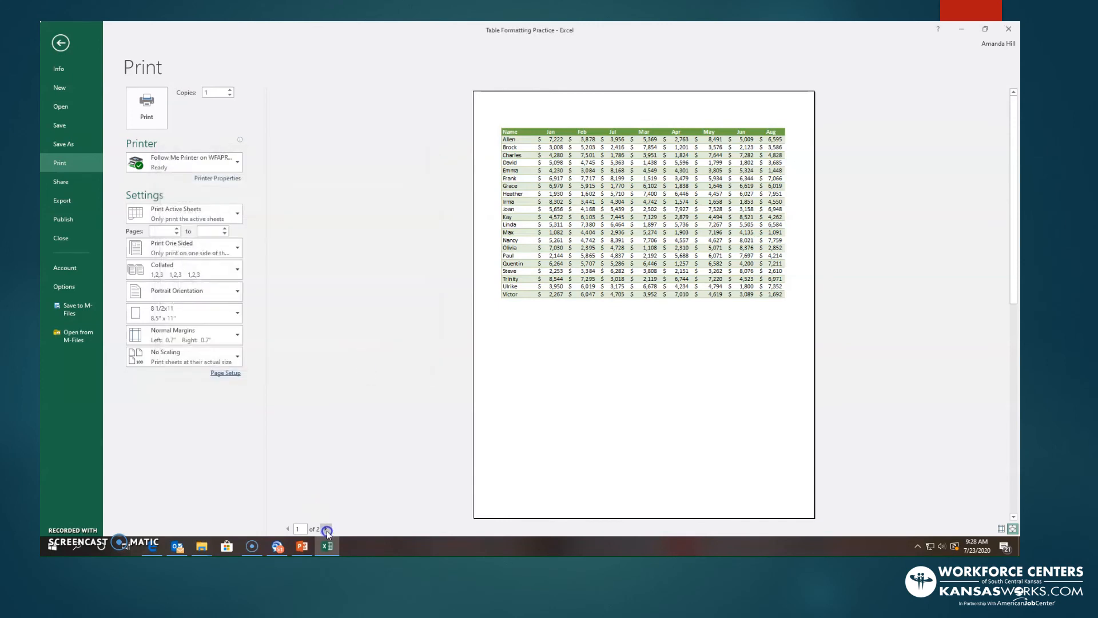
click(325, 529)
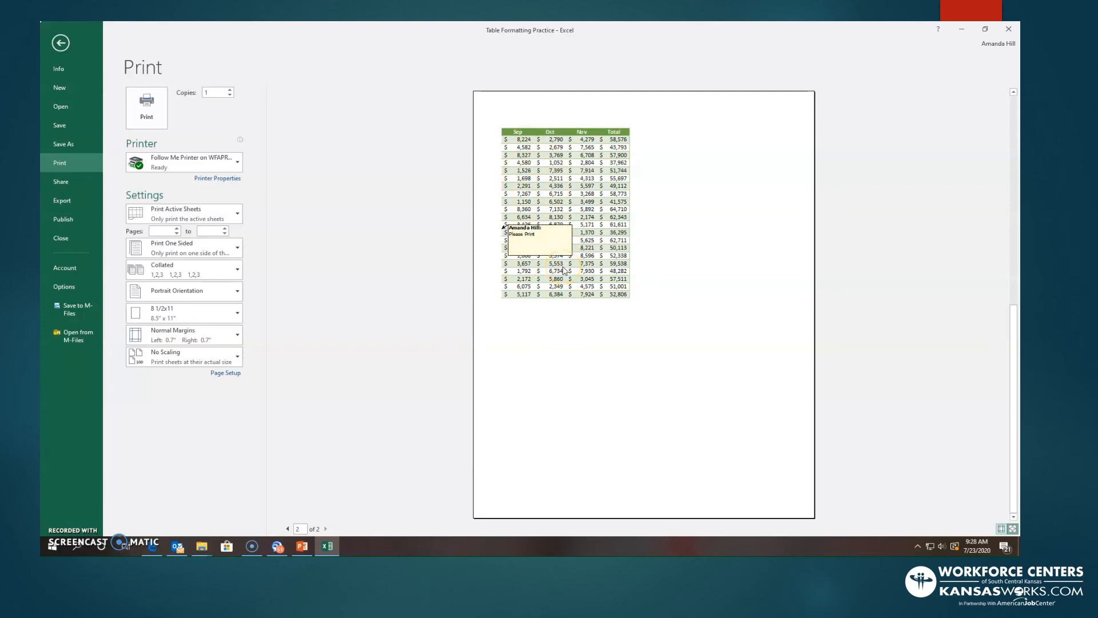
click(60, 44)
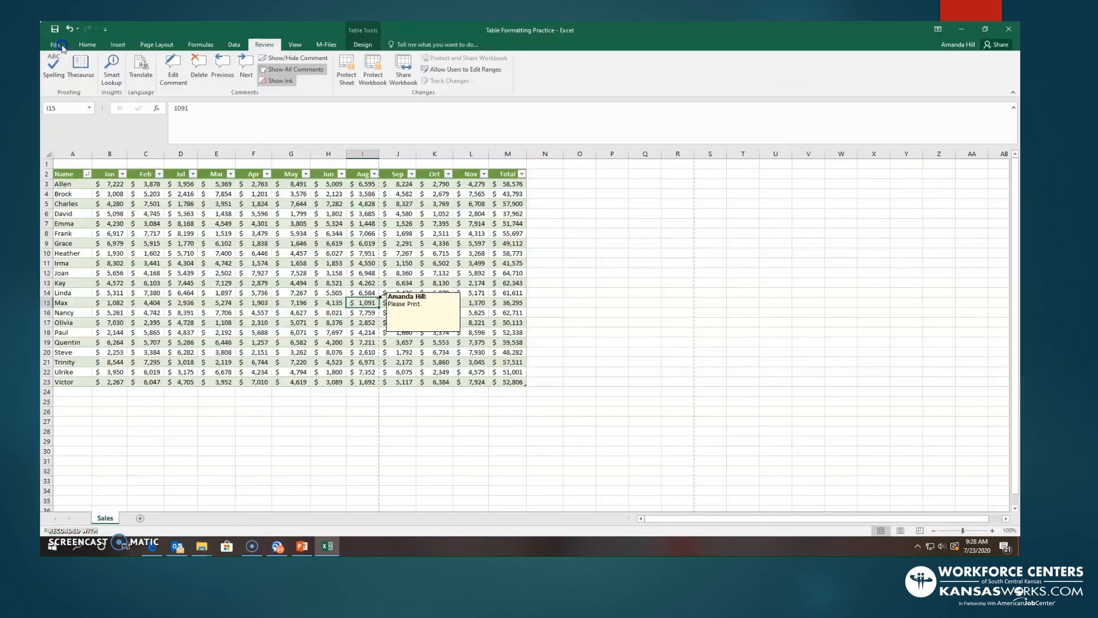
- In the print page setup, set the sheet's comments to print "At end of sheet"
click(60, 45)
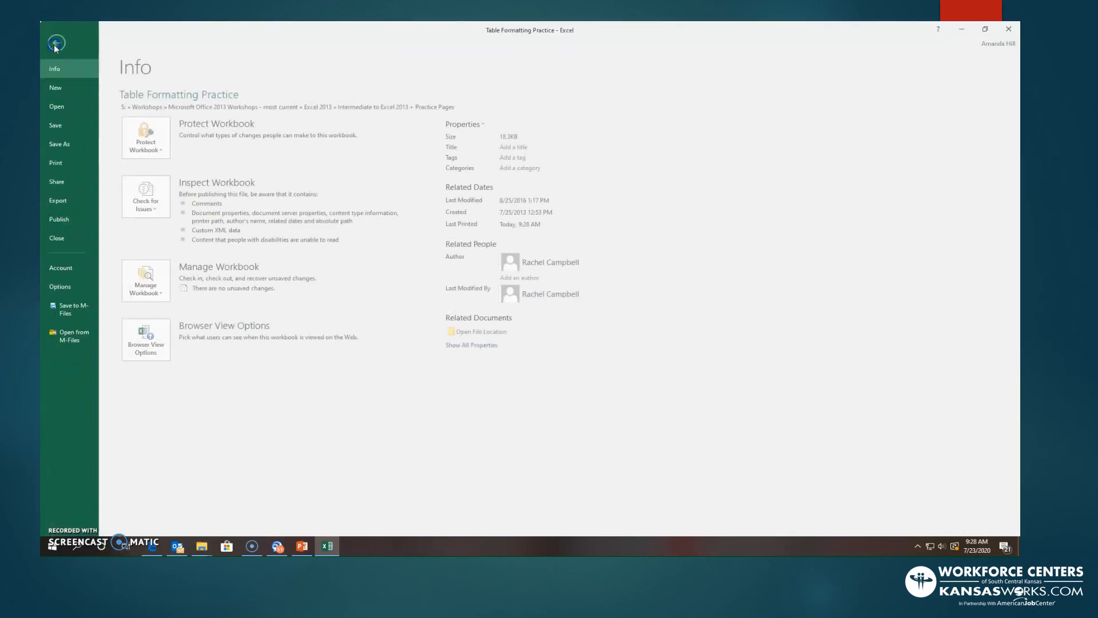
click(81, 164)
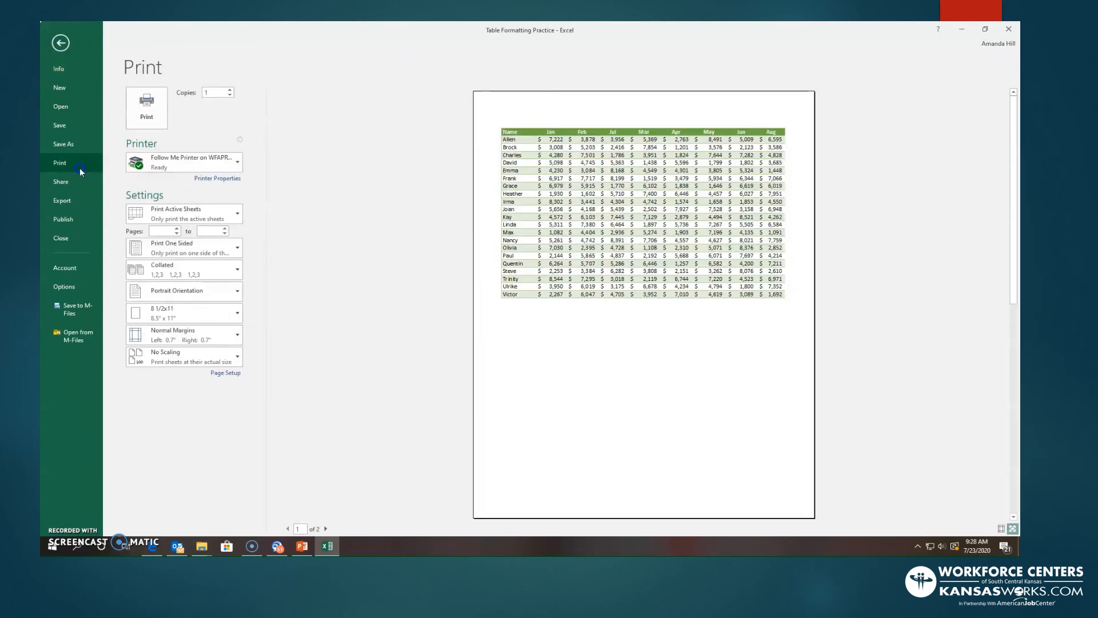
click(217, 373)
click(281, 175)
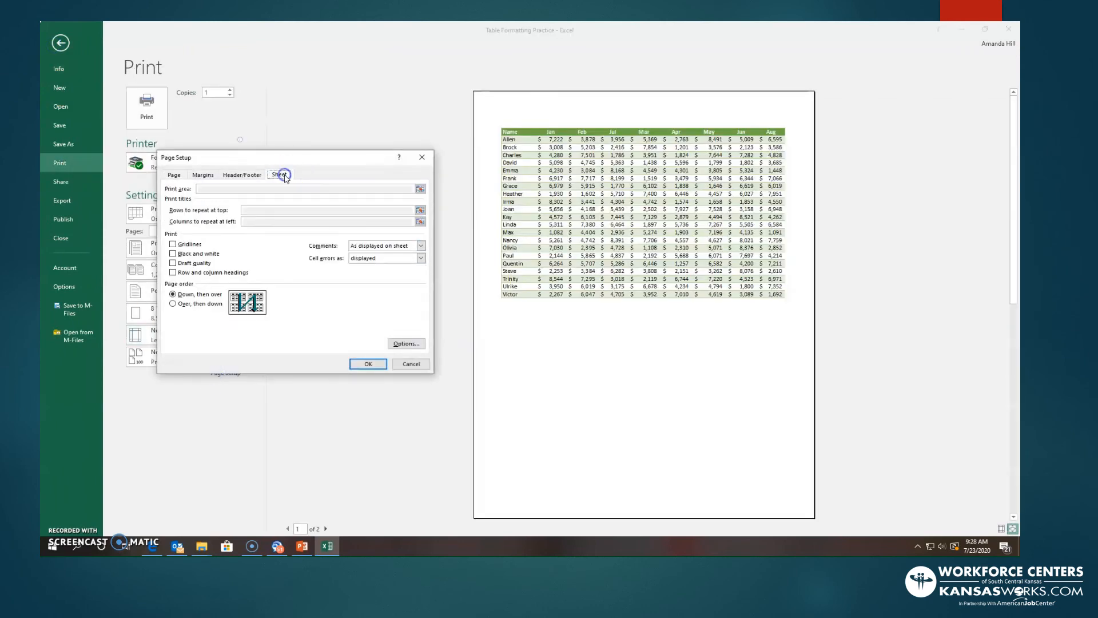
click(421, 246)
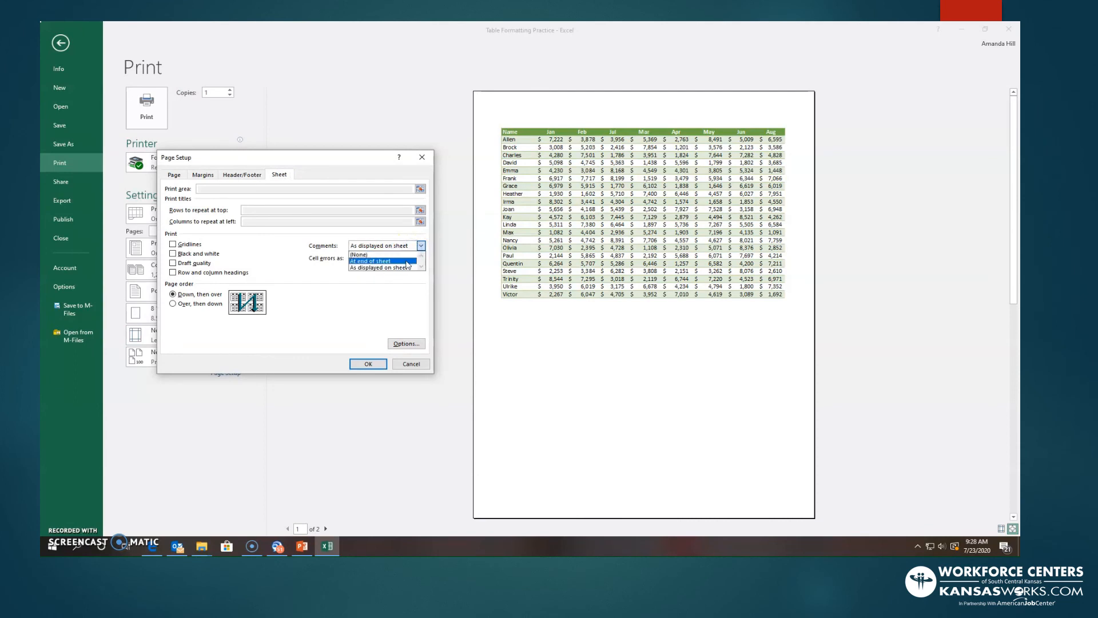
click(407, 261)
click(368, 364)
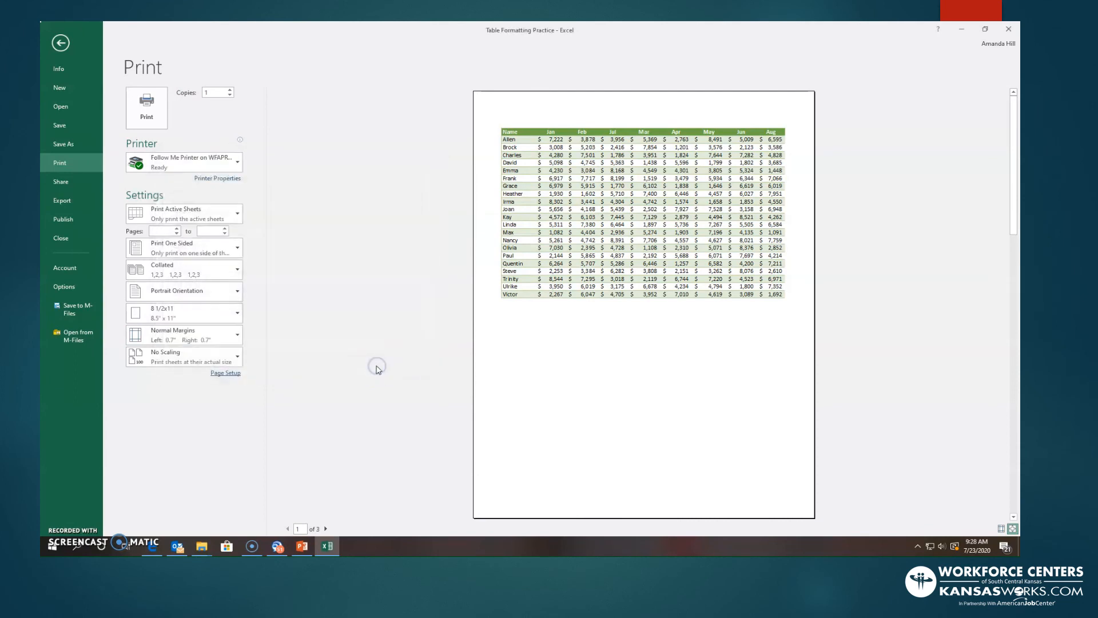
- Page through the print preview to the third page to check the printed comment, and return to the sheet
click(330, 530)
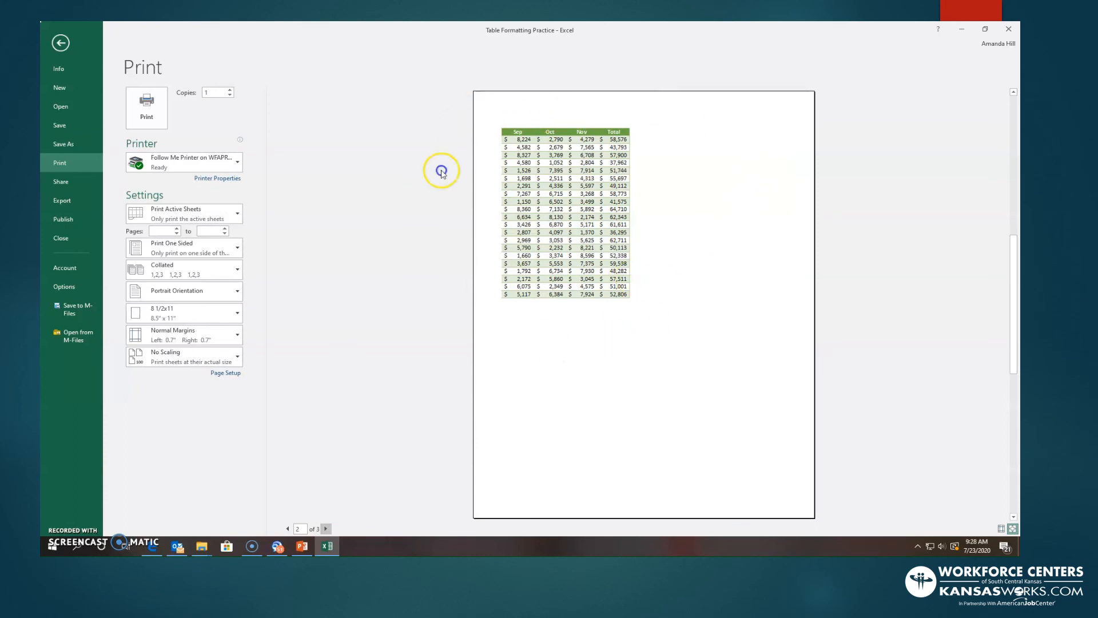
click(326, 528)
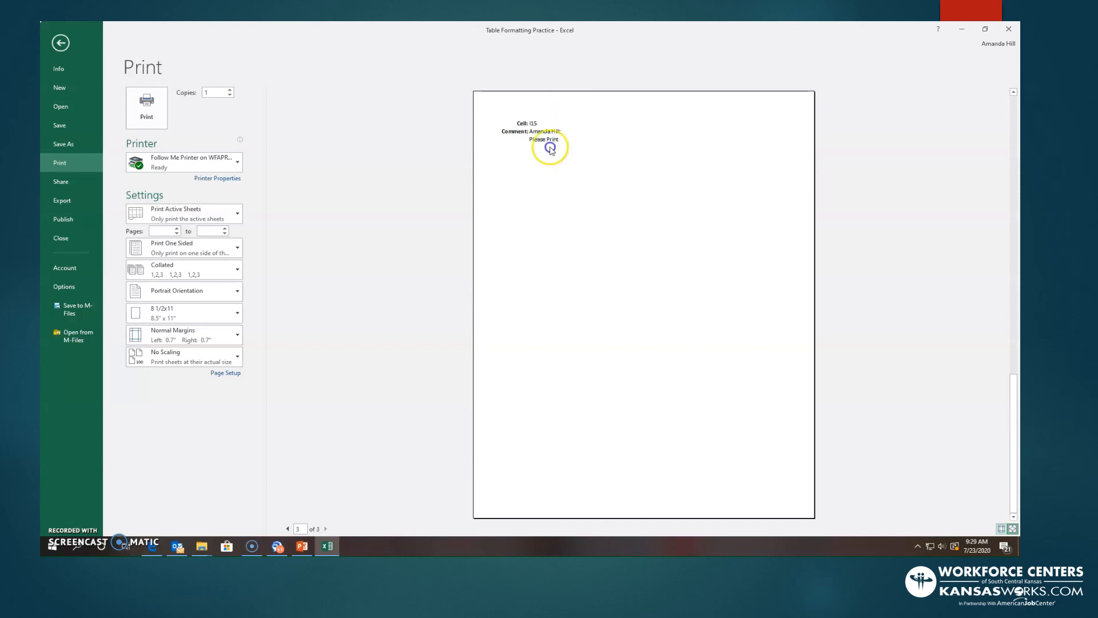
click(61, 44)
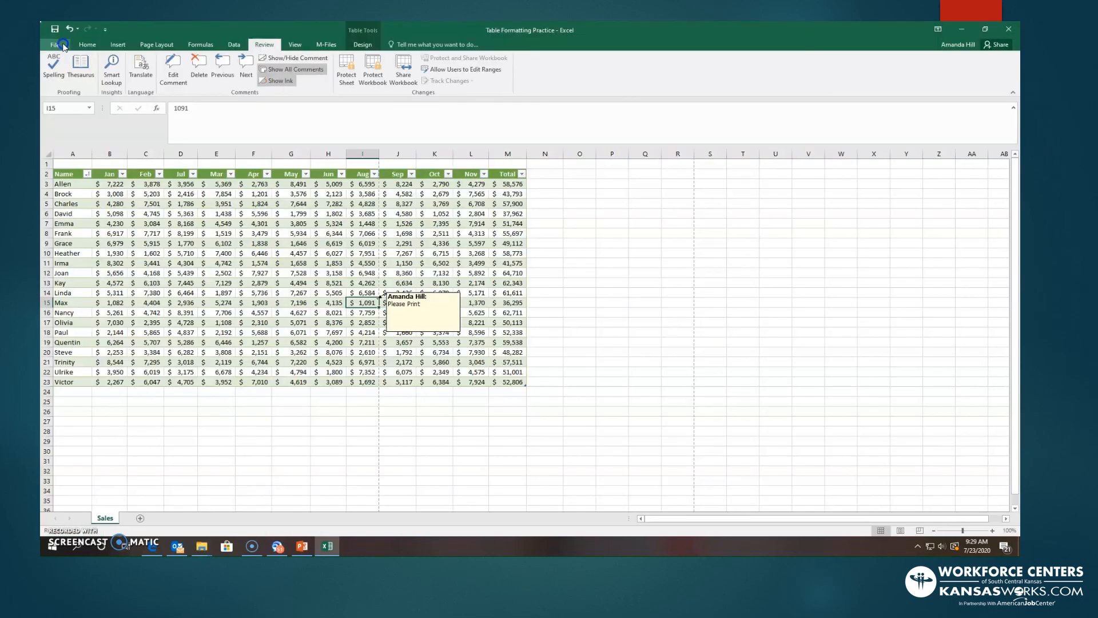